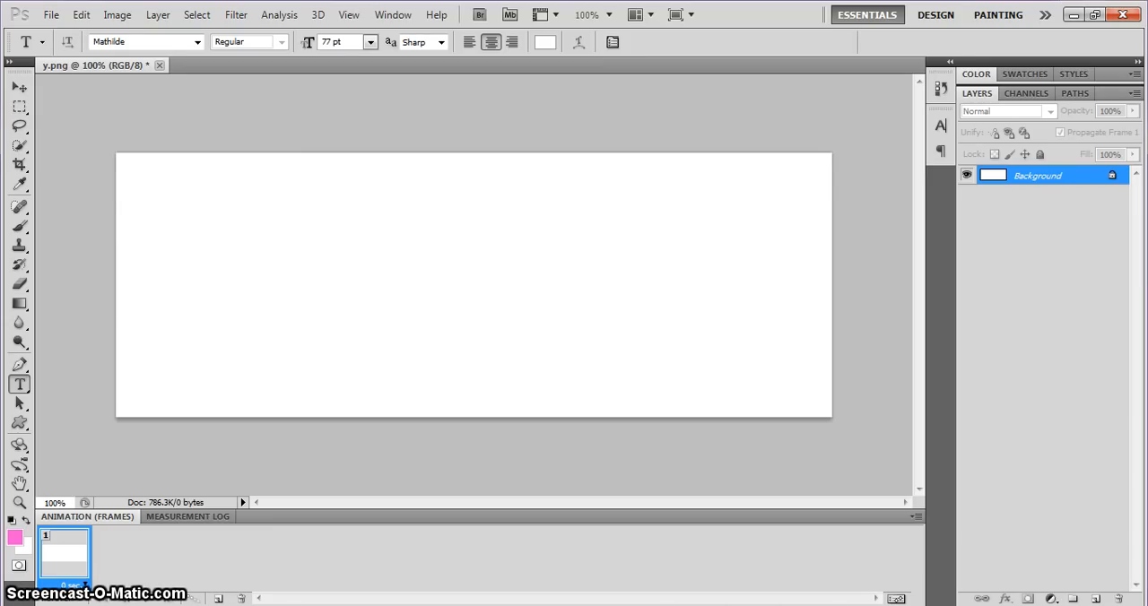
Copy the woman cutout from hudgens4.png into the blank y.png banner and minimize the source image.
left_click(197, 605)
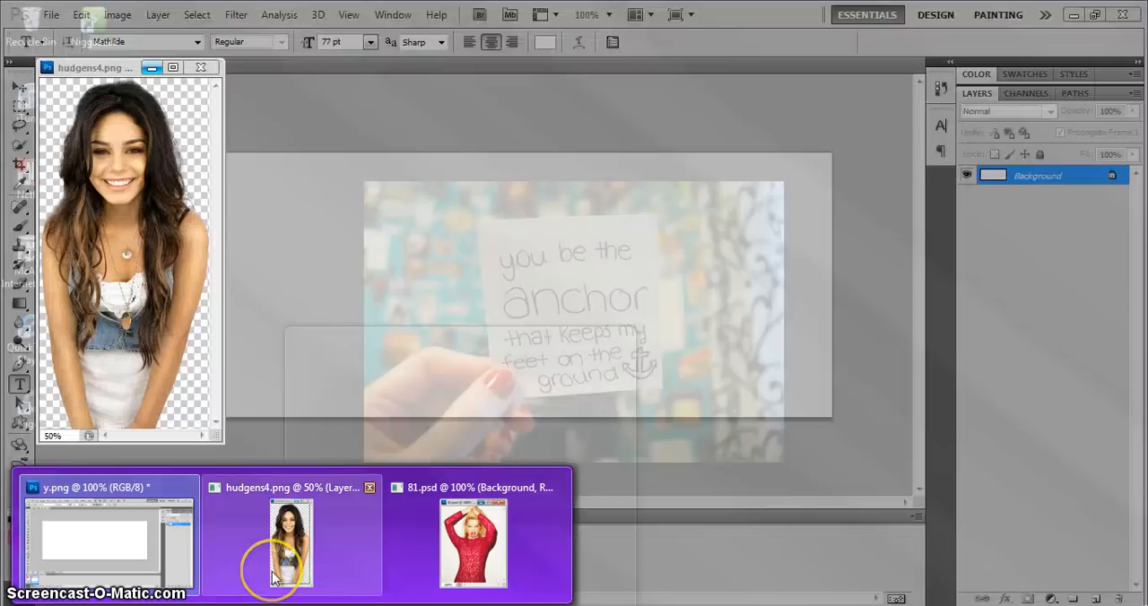
left_click(267, 574)
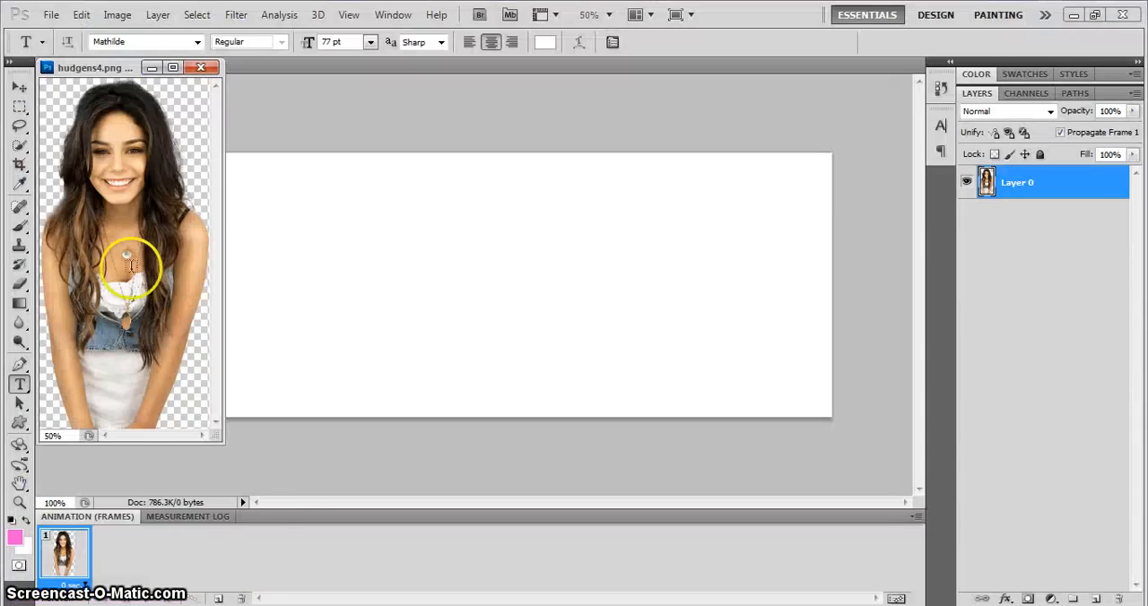
left_click(19, 87)
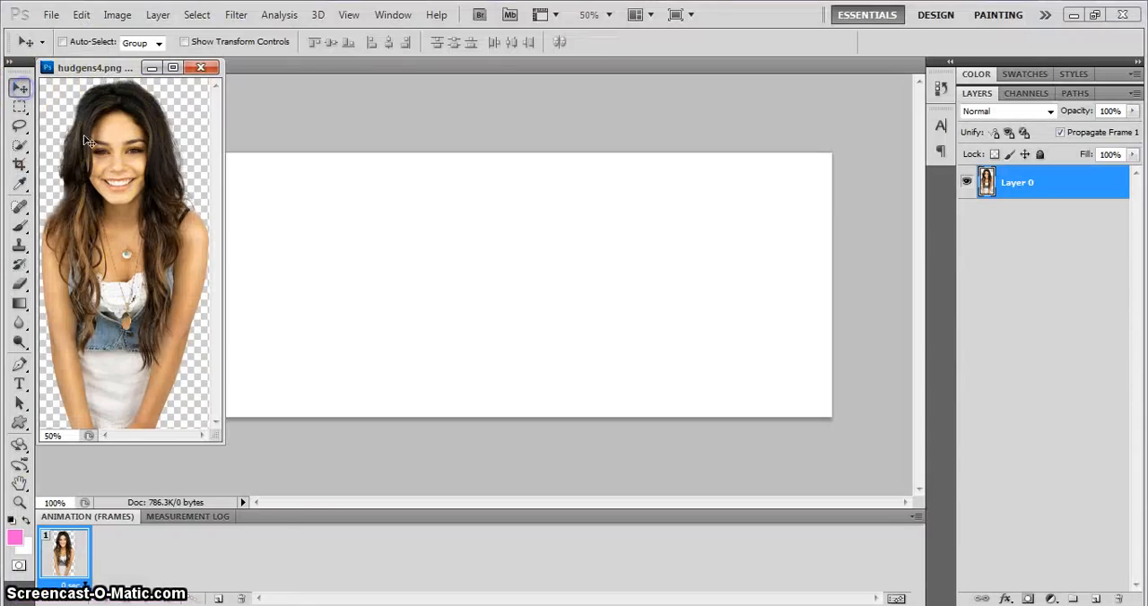
left_click_drag(153, 202, 502, 220)
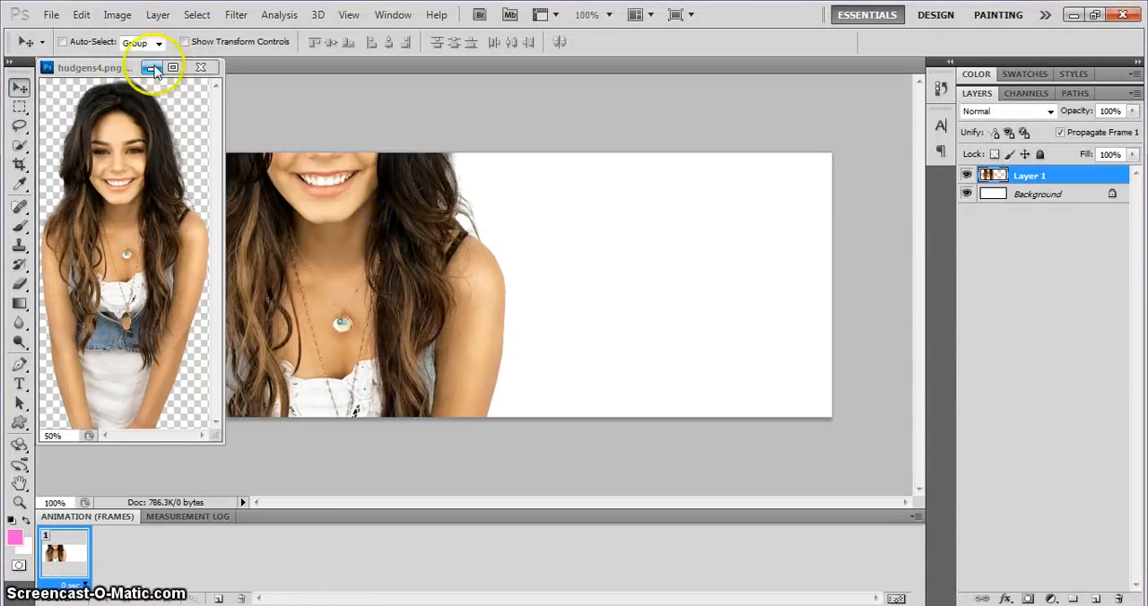
left_click(151, 67)
Scale the woman cutout to about 47% and place it at the left end of the banner.
left_click(81, 14)
left_click(184, 327)
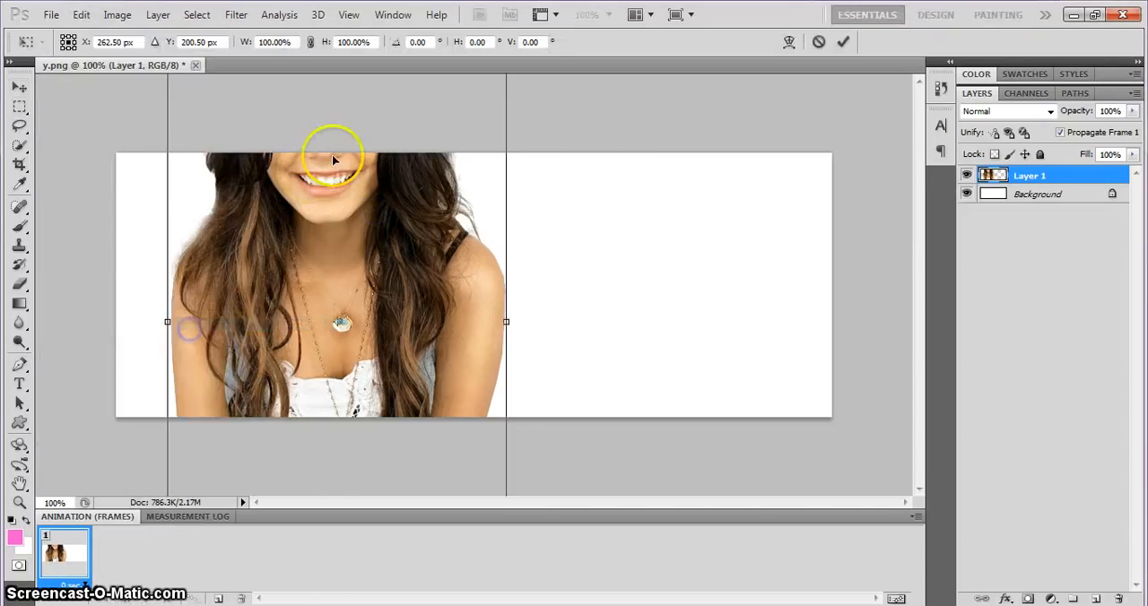
left_click_drag(332, 150, 242, 255)
left_click_drag(106, 92, 226, 308)
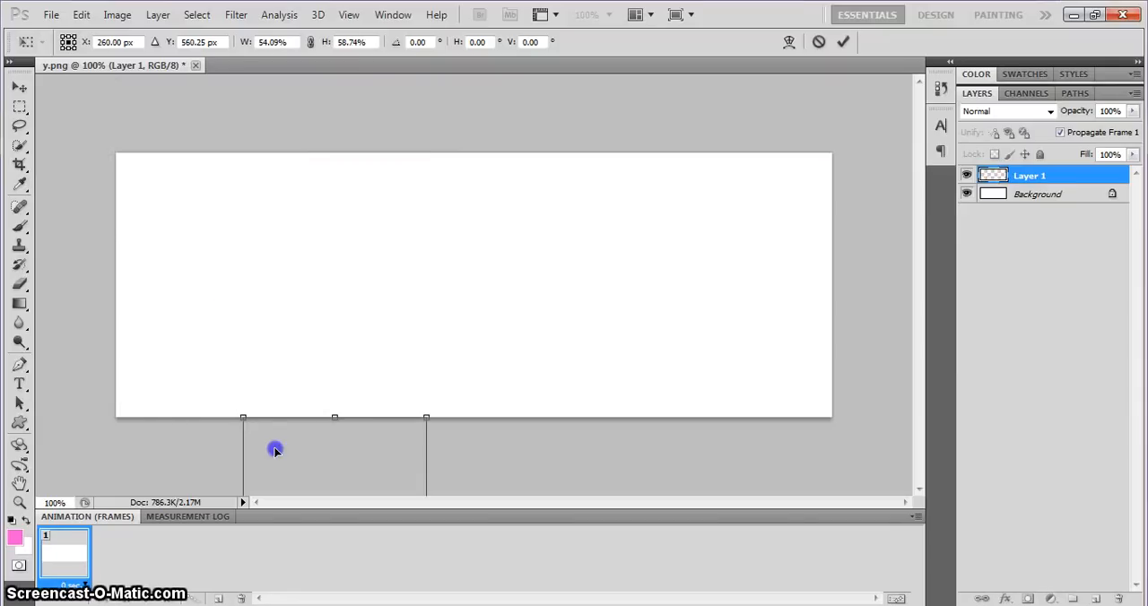
left_click_drag(275, 450, 160, 213)
left_click_drag(260, 323, 194, 190)
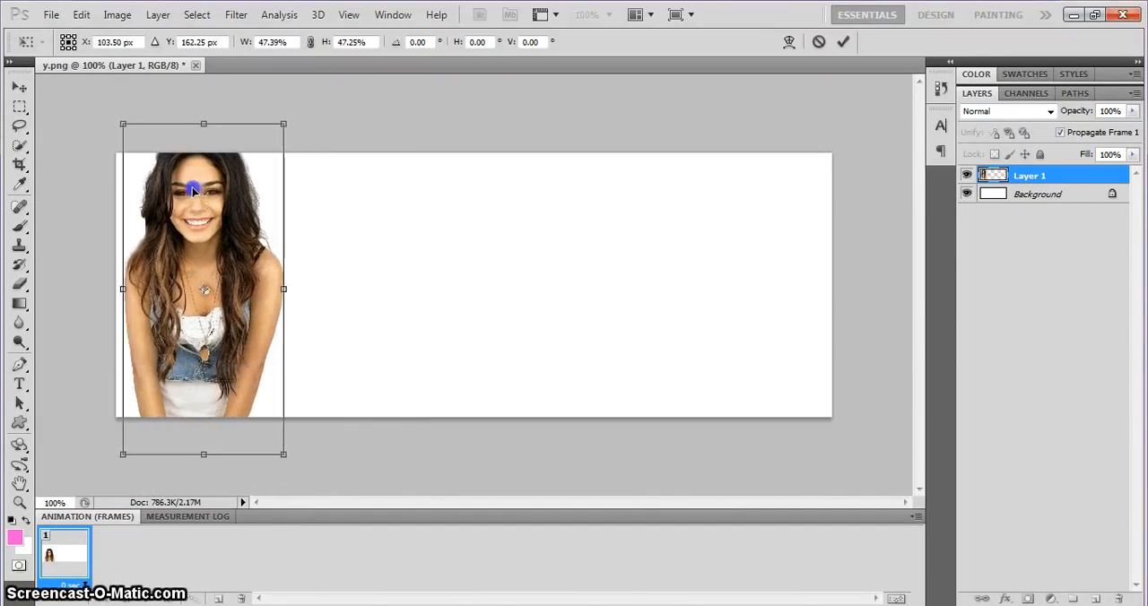
left_click(846, 45)
Add a Drop Shadow to the cutout's layer with 100% opacity and a slightly adjusted distance.
right_click(1044, 180)
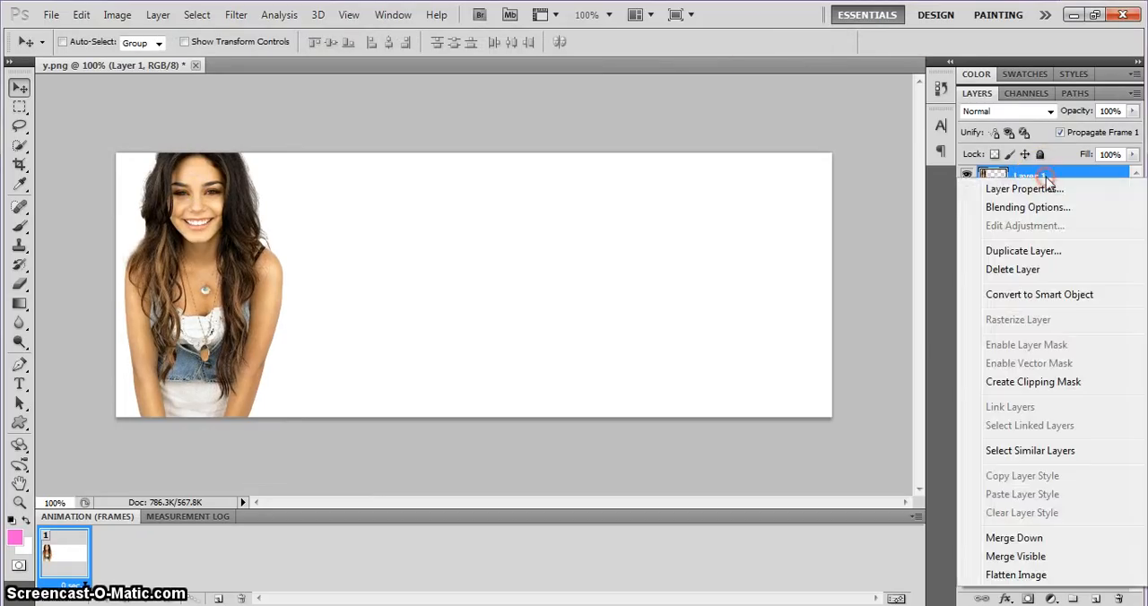
key("Escape")
double_click(1067, 176)
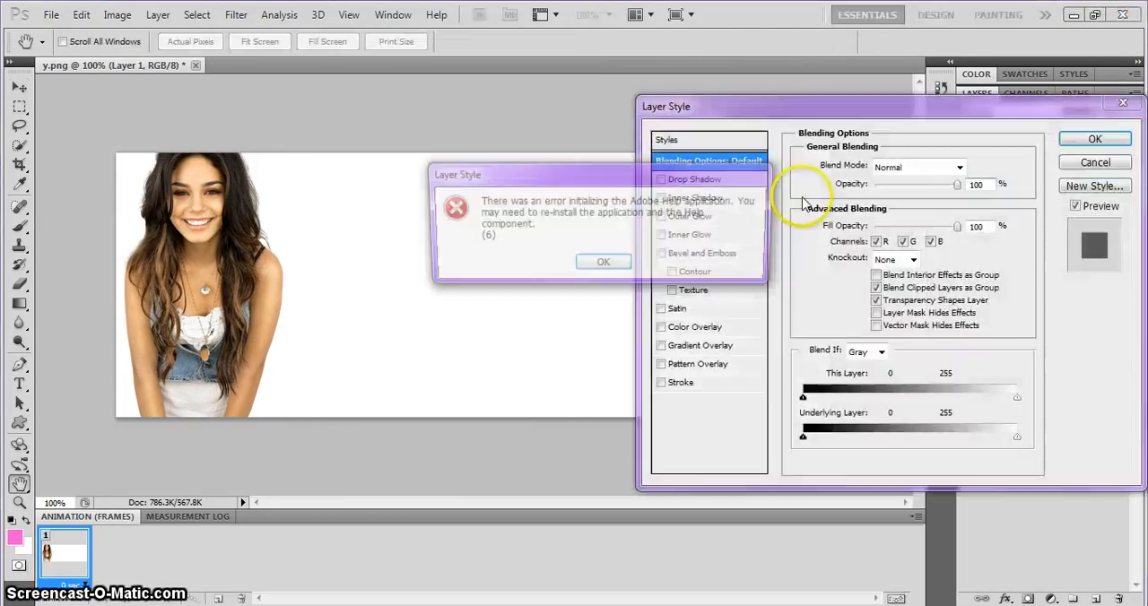
left_click(604, 267)
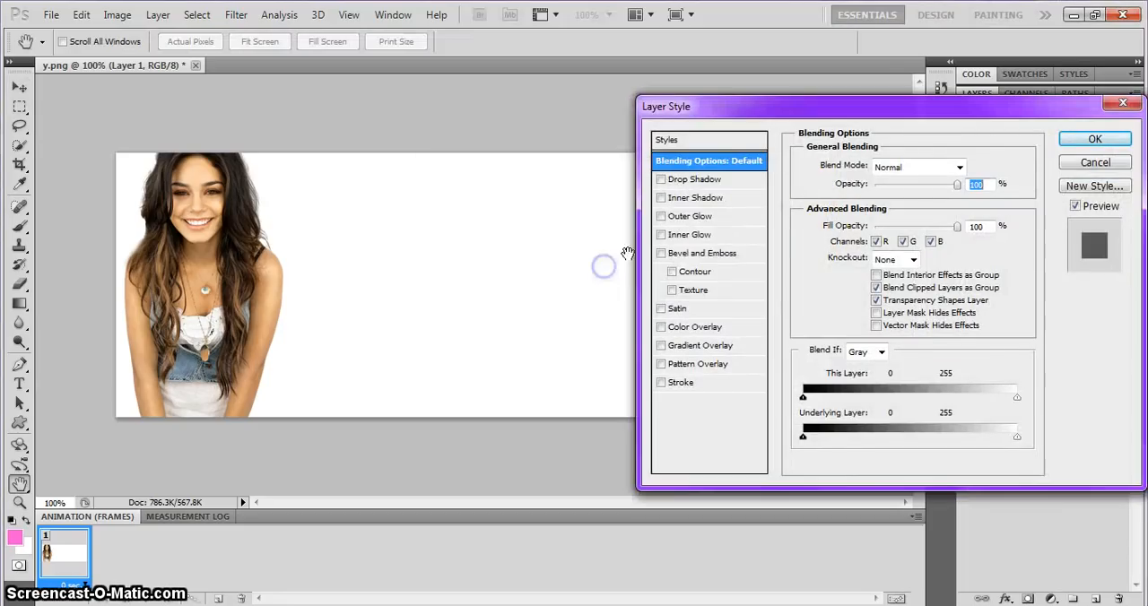
left_click(661, 179)
left_click(686, 182)
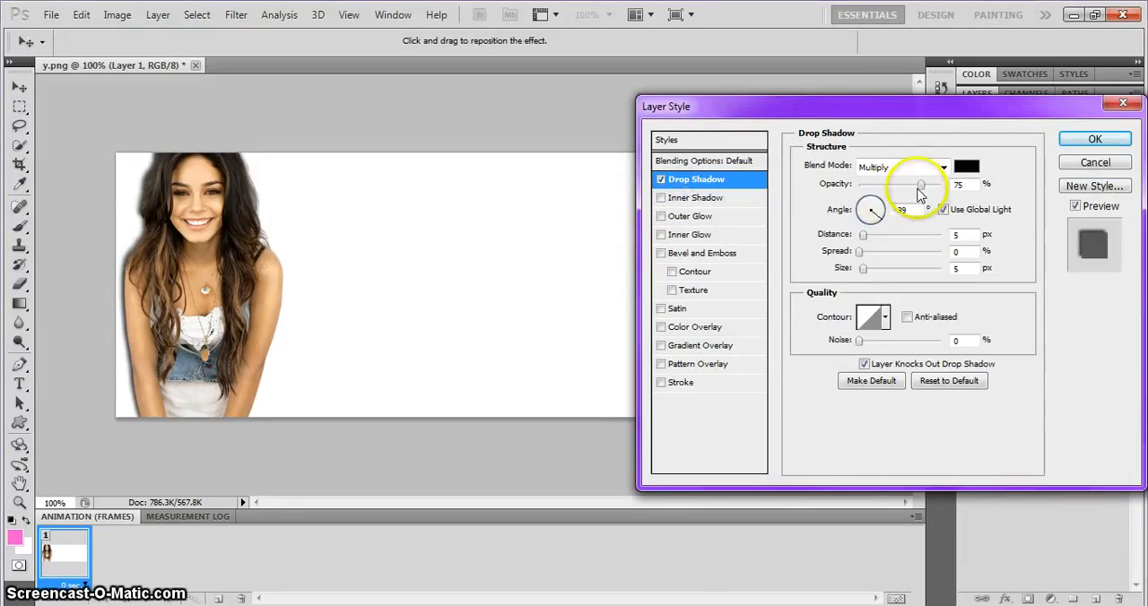
left_click_drag(920, 185, 962, 185)
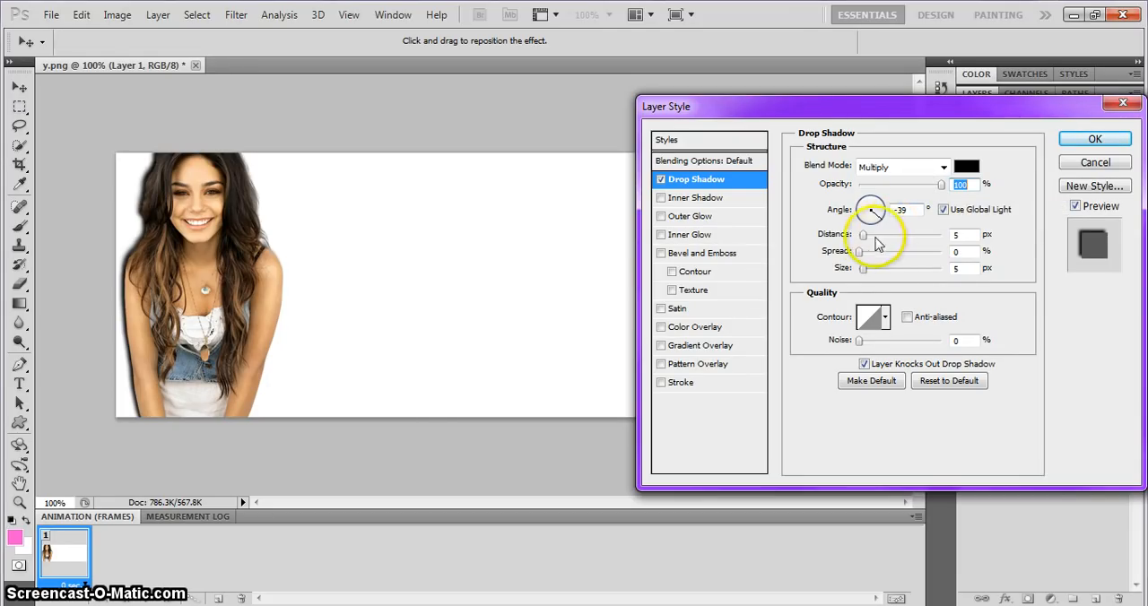
left_click_drag(863, 235, 868, 239)
key("Return")
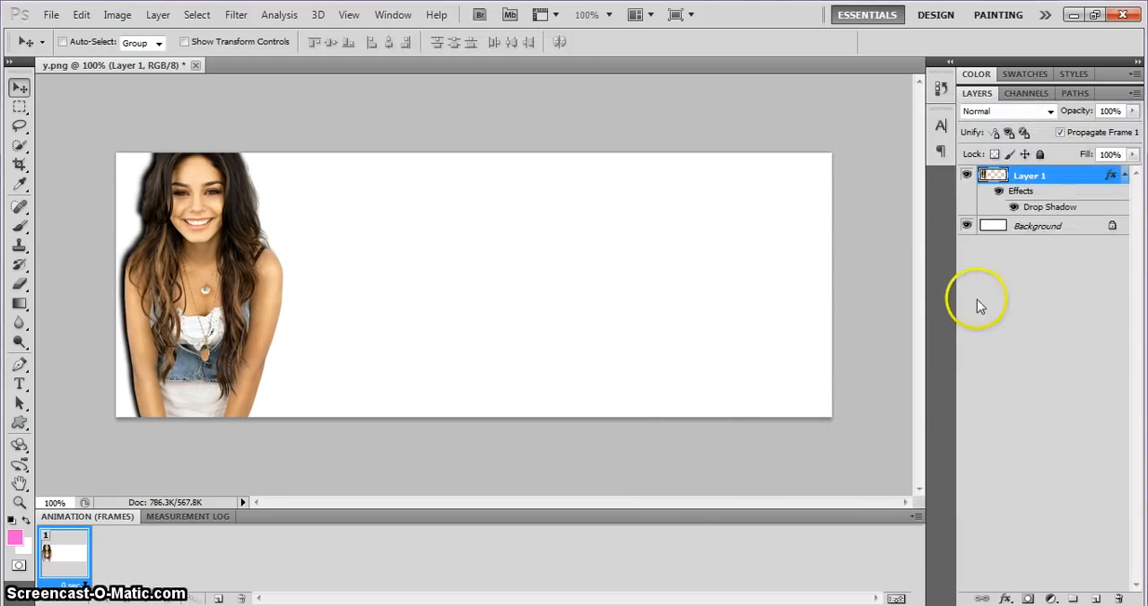
Create a layer directly above the background and stamp a pink ribbon bow on it with the 742 px brush.
left_click(1042, 225)
left_click(1095, 599)
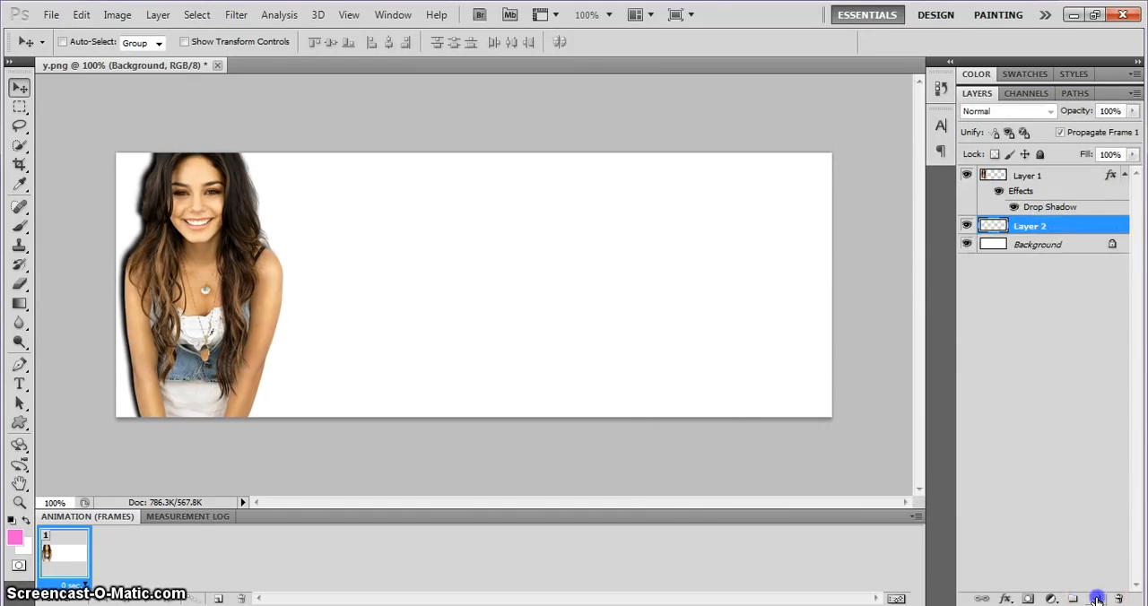
left_click(21, 224)
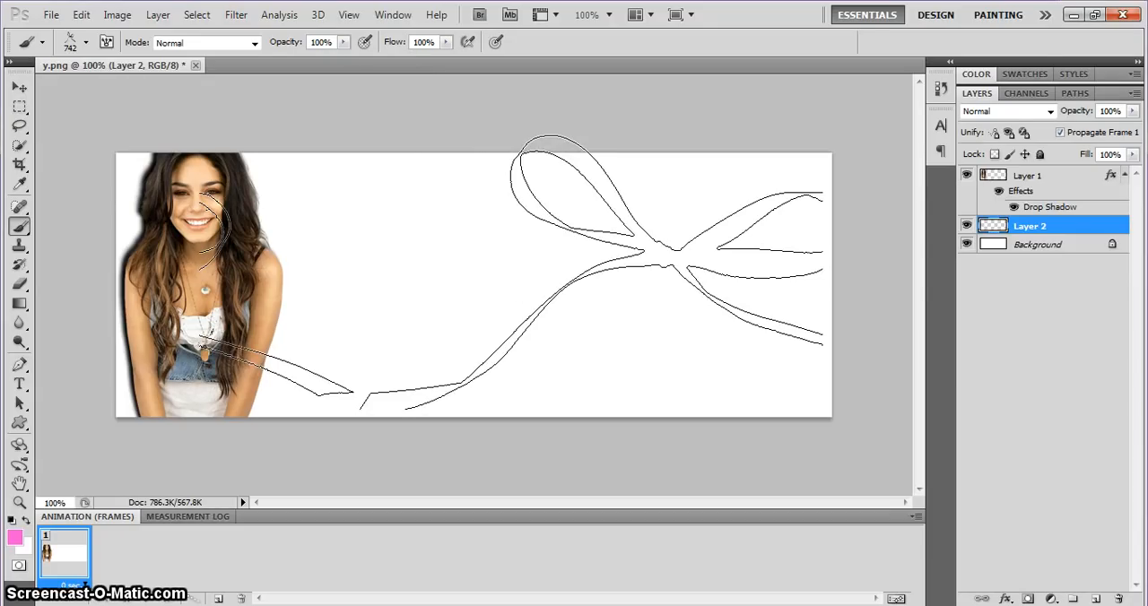
left_click(538, 273)
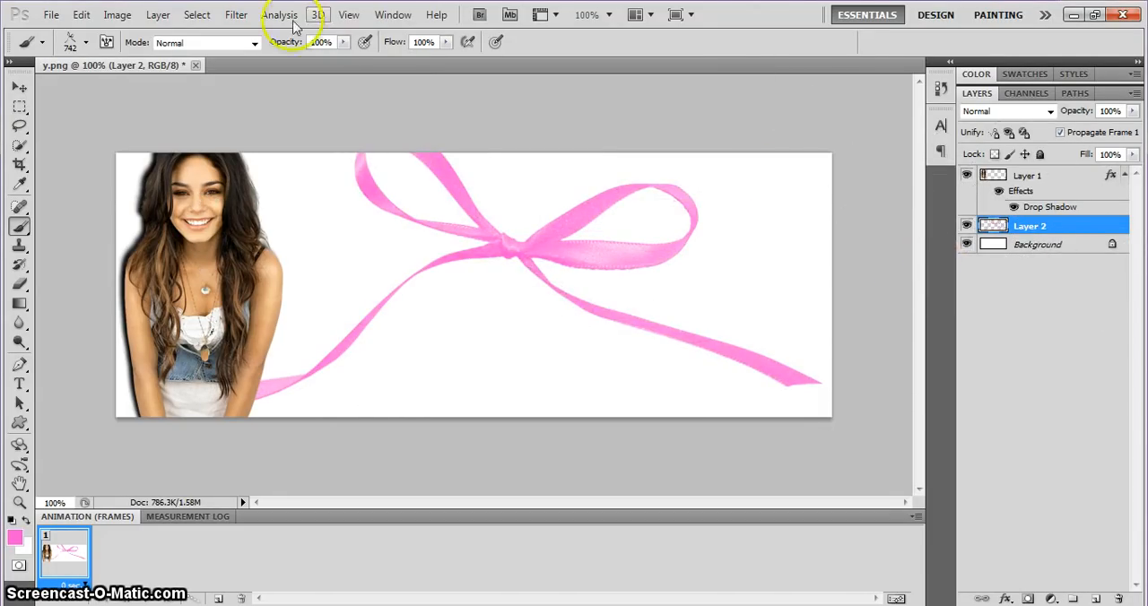
Apply the Sharpen filter to the ribbon bow layer.
left_click(236, 14)
mouse_move(295, 264)
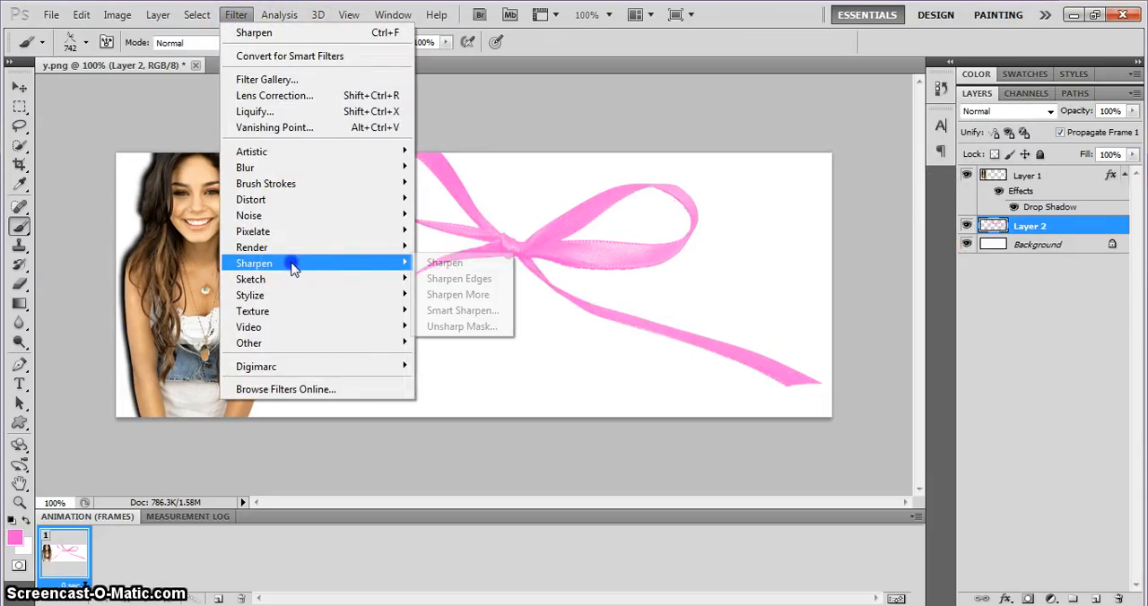
left_click(426, 263)
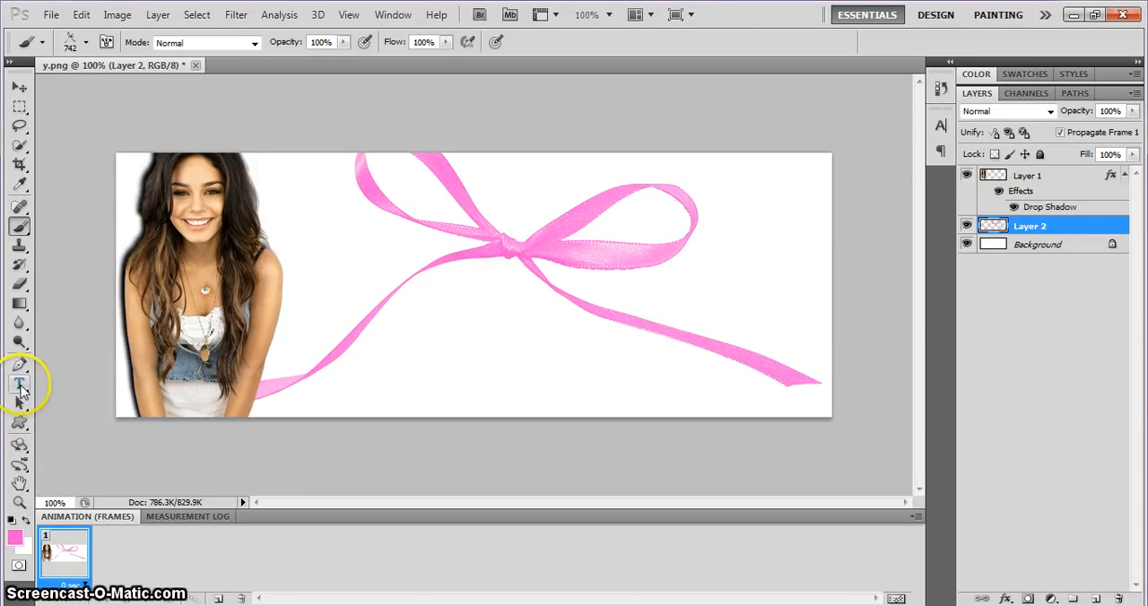
Paste the copied person's name as a new text layer and position it across the ribbon bow.
left_click(20, 384)
left_click(336, 236)
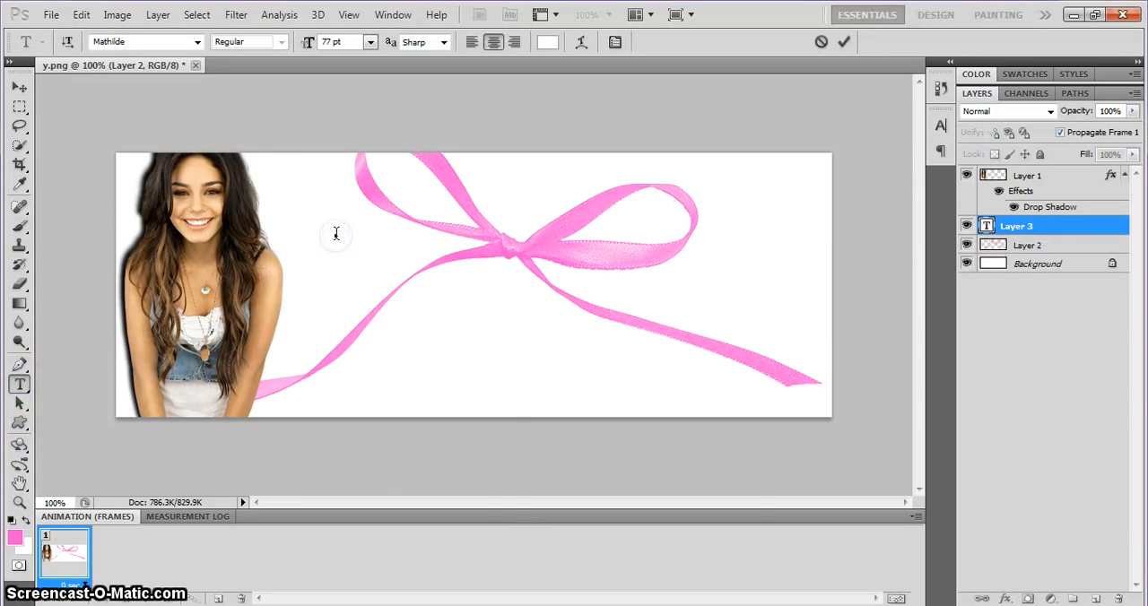
right_click(335, 236)
left_click(400, 314)
left_click_drag(346, 317, 470, 346)
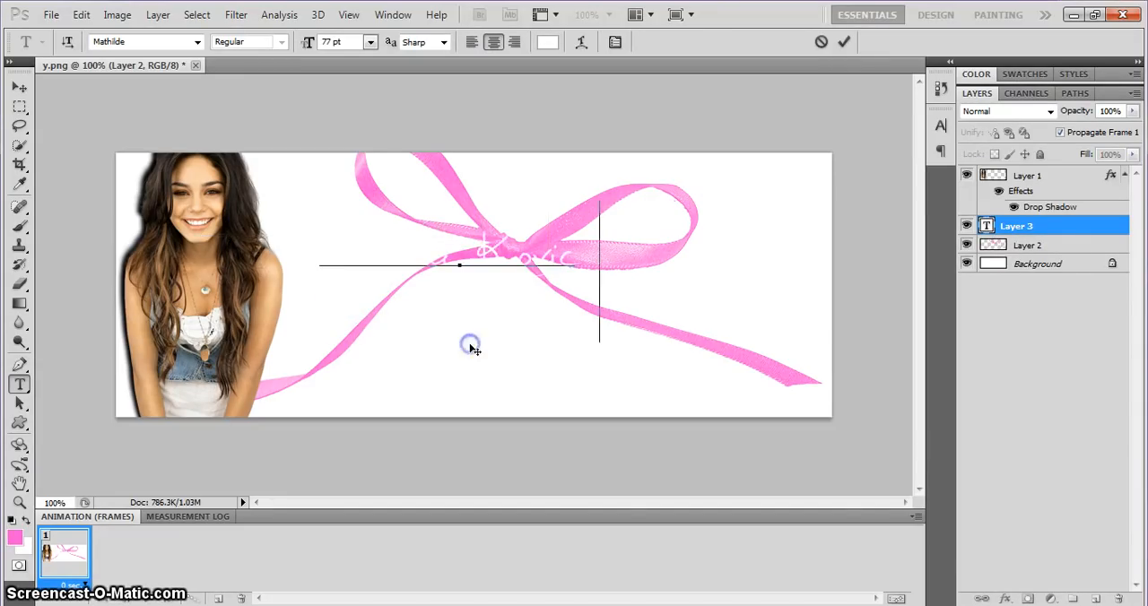
Select the whole name text and change its font to Never Let Go.
left_click(493, 263)
triple_click(494, 263)
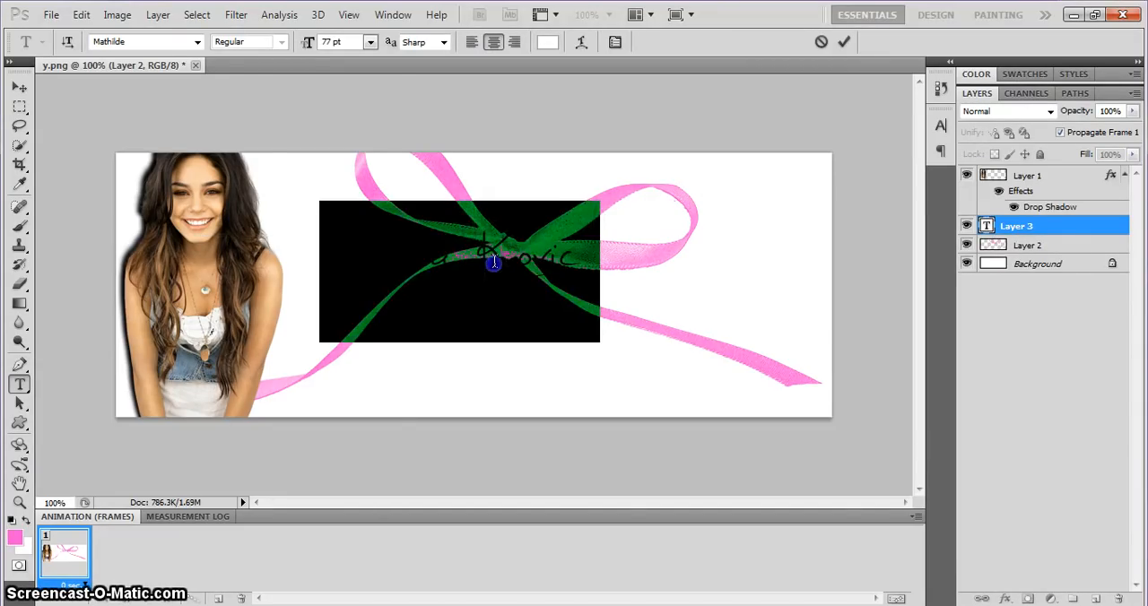
left_click(195, 43)
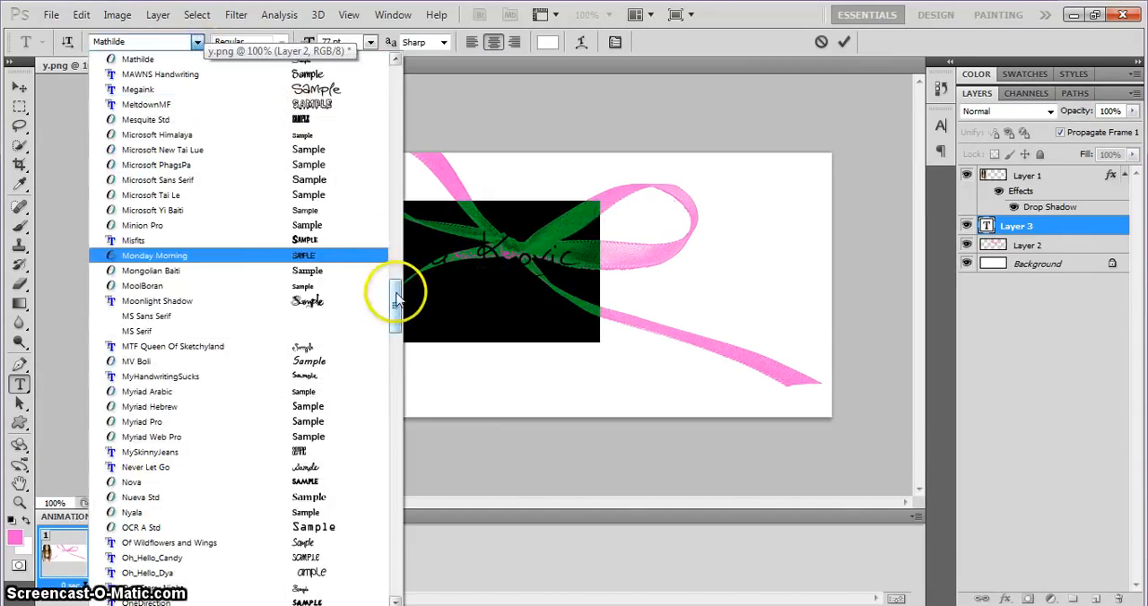
left_click_drag(397, 299, 397, 309)
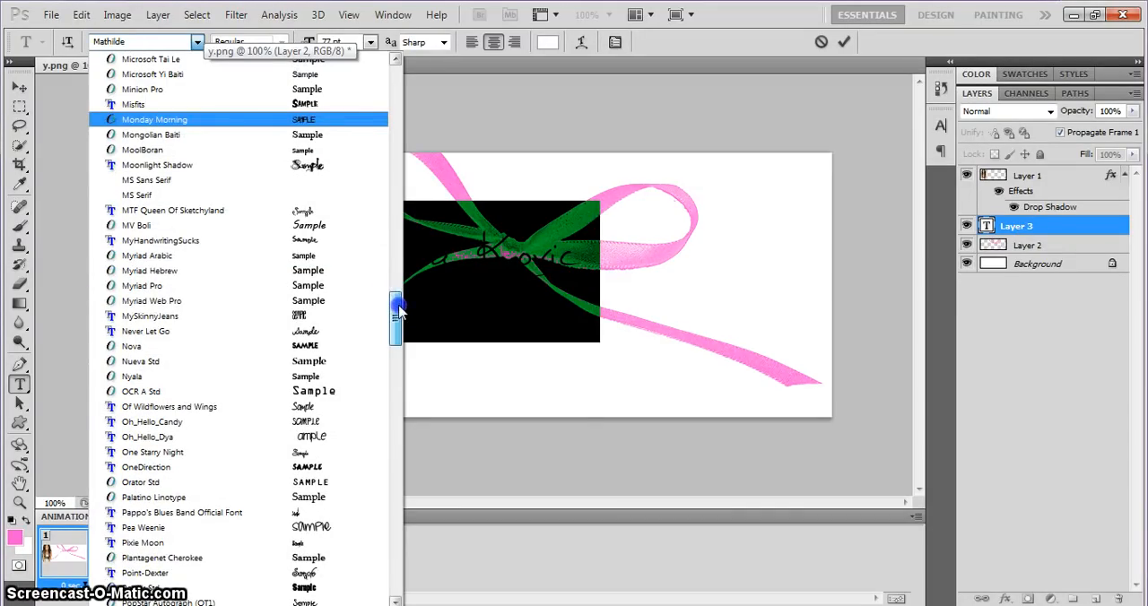
left_click(333, 332)
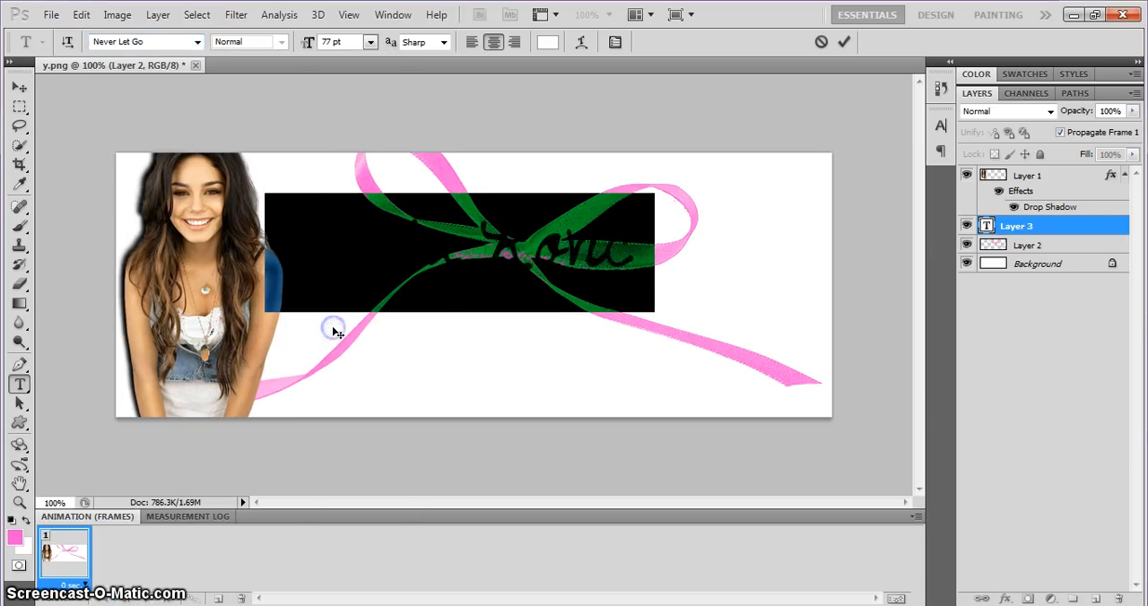
Enlarge the name text to 107 pt and reposition it across the bow beside the woman.
left_click_drag(567, 364, 624, 366)
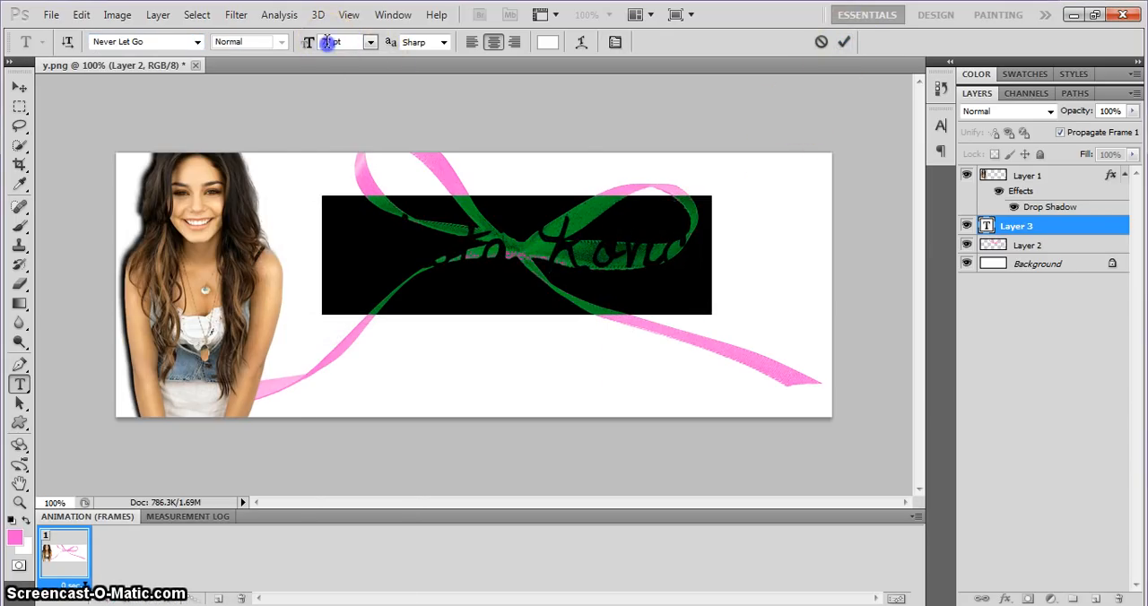
type("107")
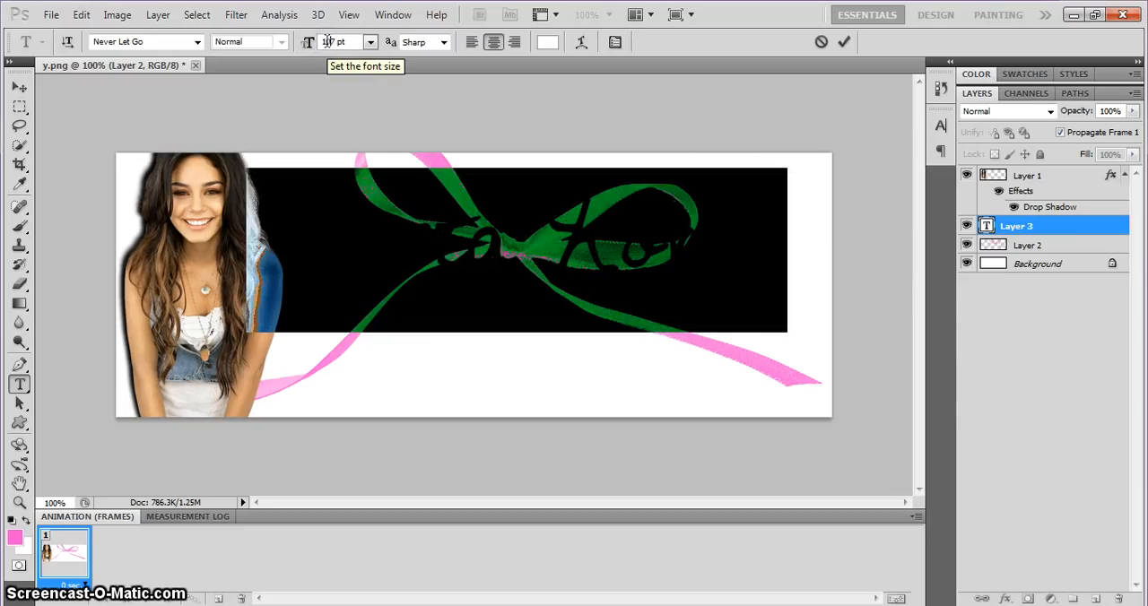
left_click_drag(432, 373, 445, 379)
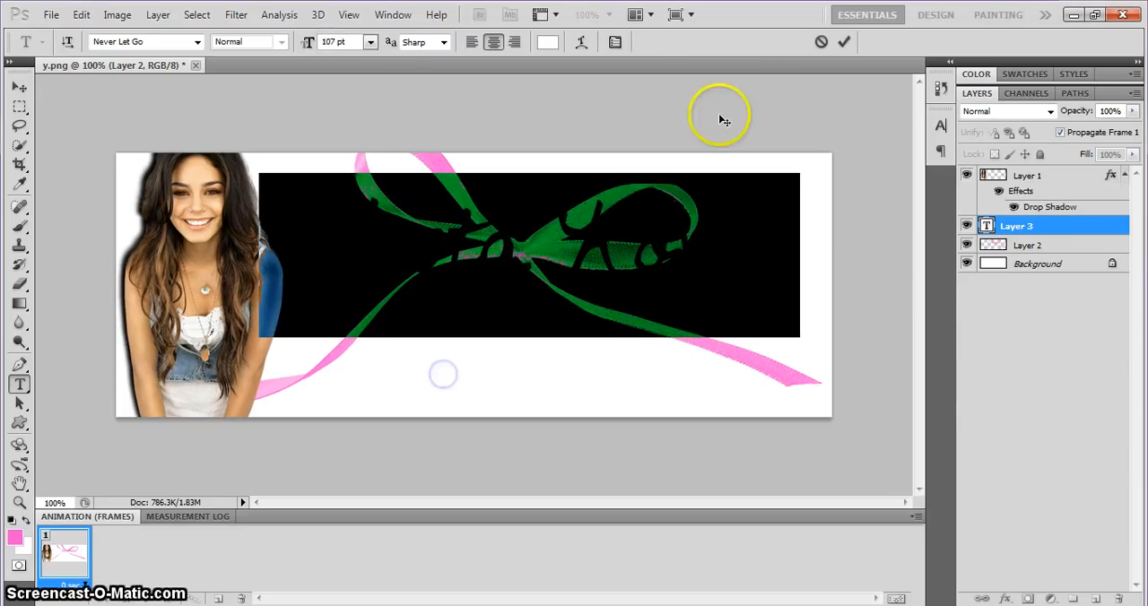
left_click(844, 41)
Add a Drop Shadow and a black 3 px outside Stroke to the name text layer.
right_click(1012, 225)
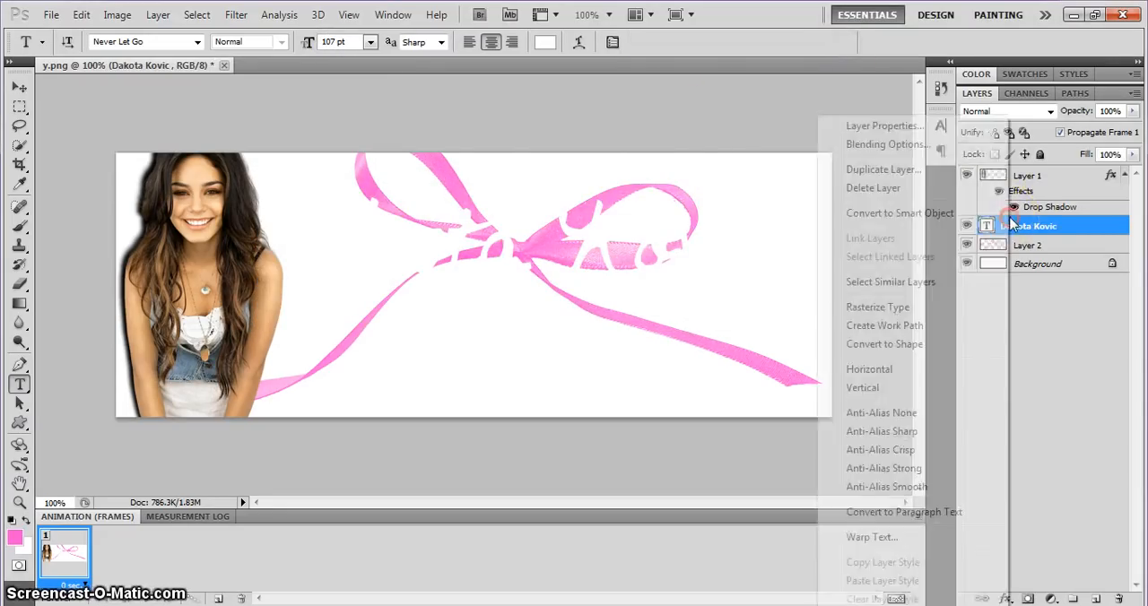
left_click(933, 144)
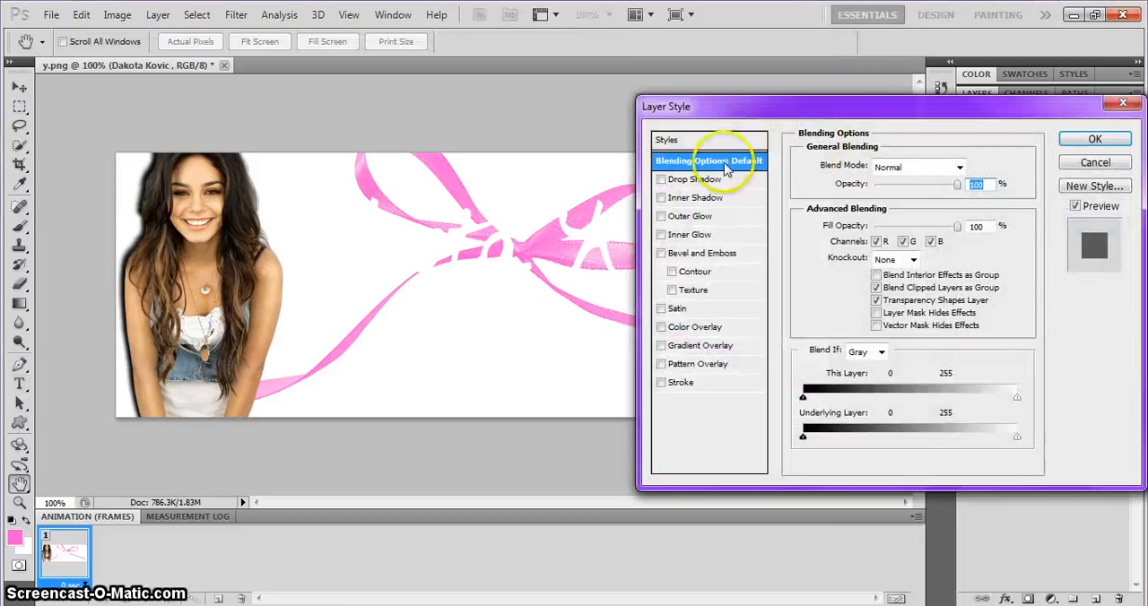
left_click(704, 179)
left_click(679, 383)
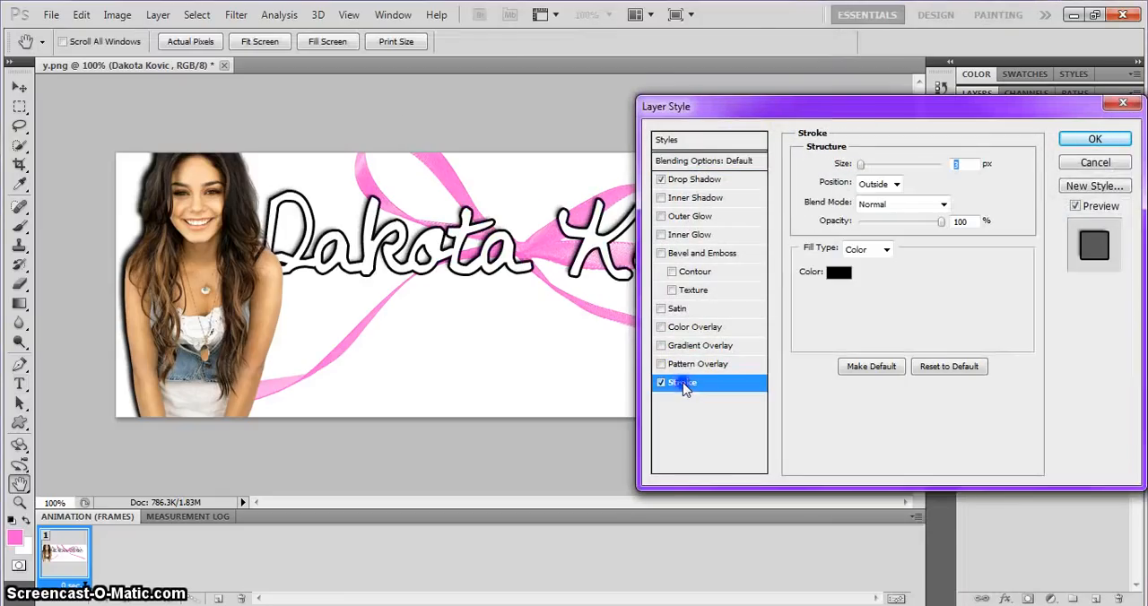
key("Return")
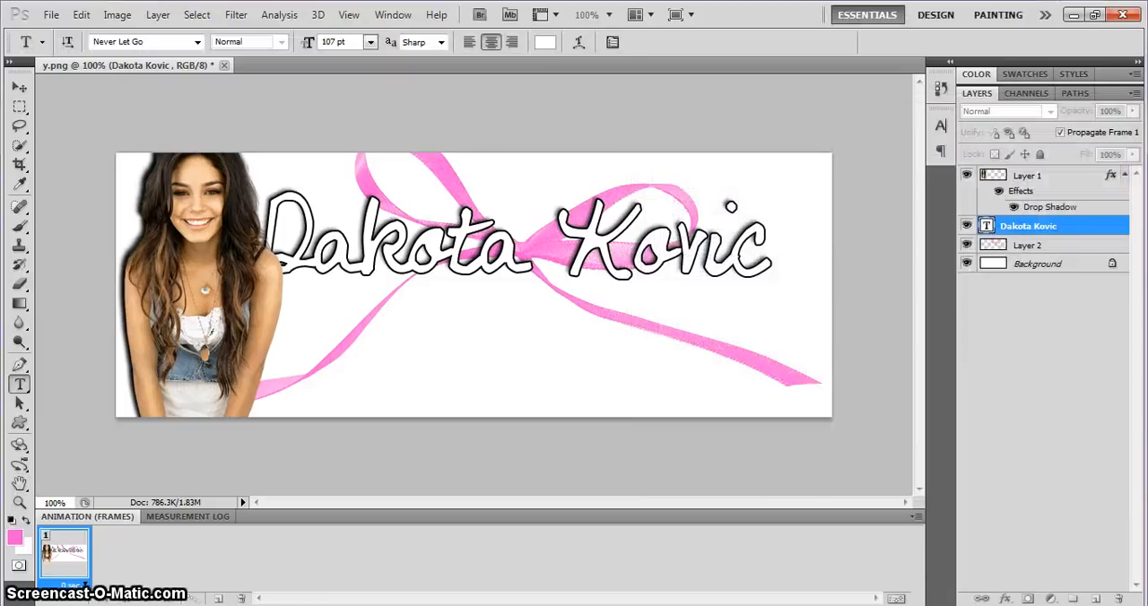
Move the outlined name text slightly right and down, clear of the woman's shoulder.
left_click(371, 258)
left_click_drag(385, 328, 420, 347)
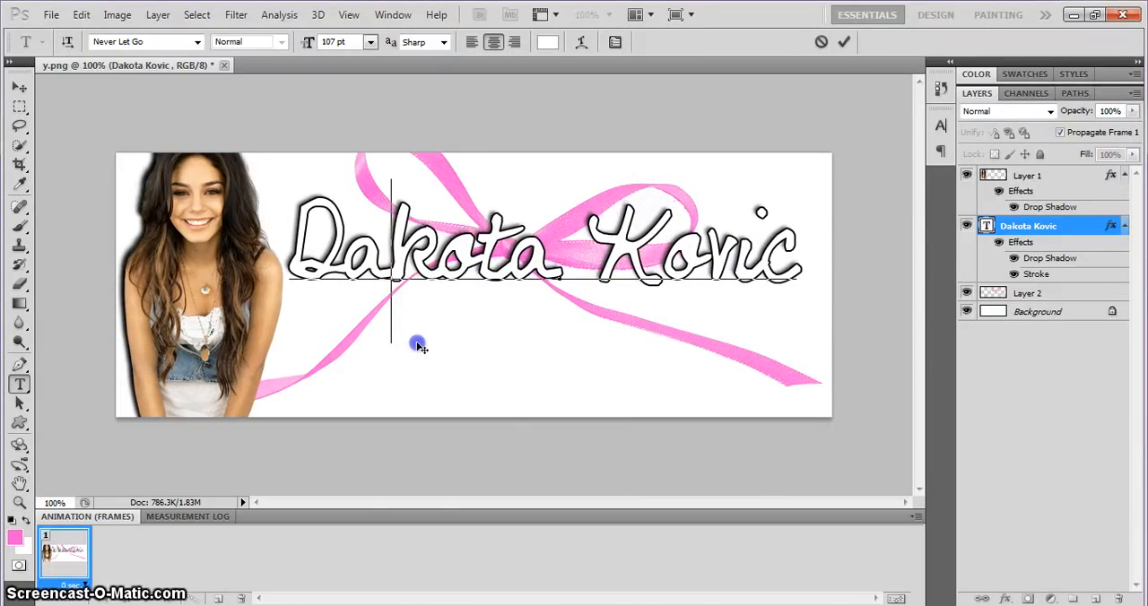
left_click(844, 43)
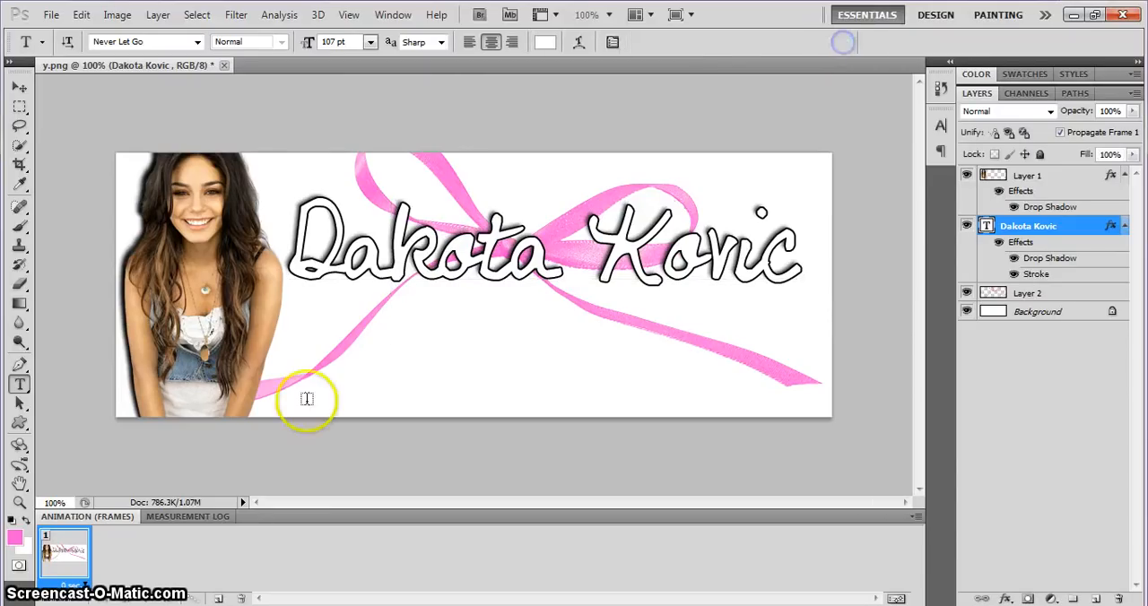
Switch to the Facebook post in the browser and copy the quote "the most romantic thing you could do for me is buy me food.".
left_click(84, 605)
left_click(197, 10)
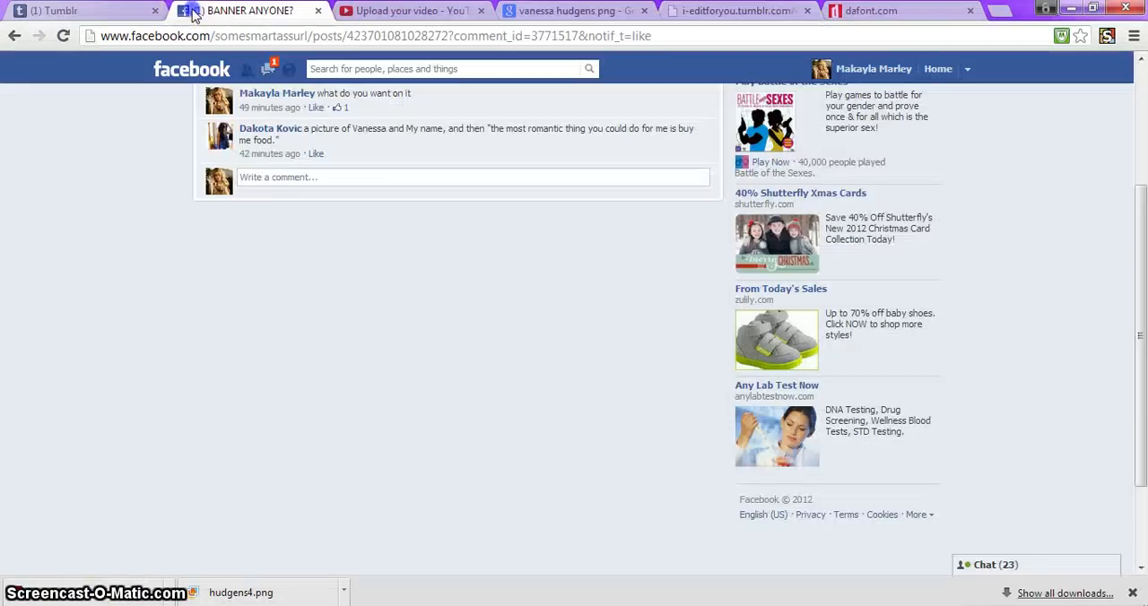
left_click_drag(492, 128, 278, 141)
right_click(274, 141)
left_click(296, 149)
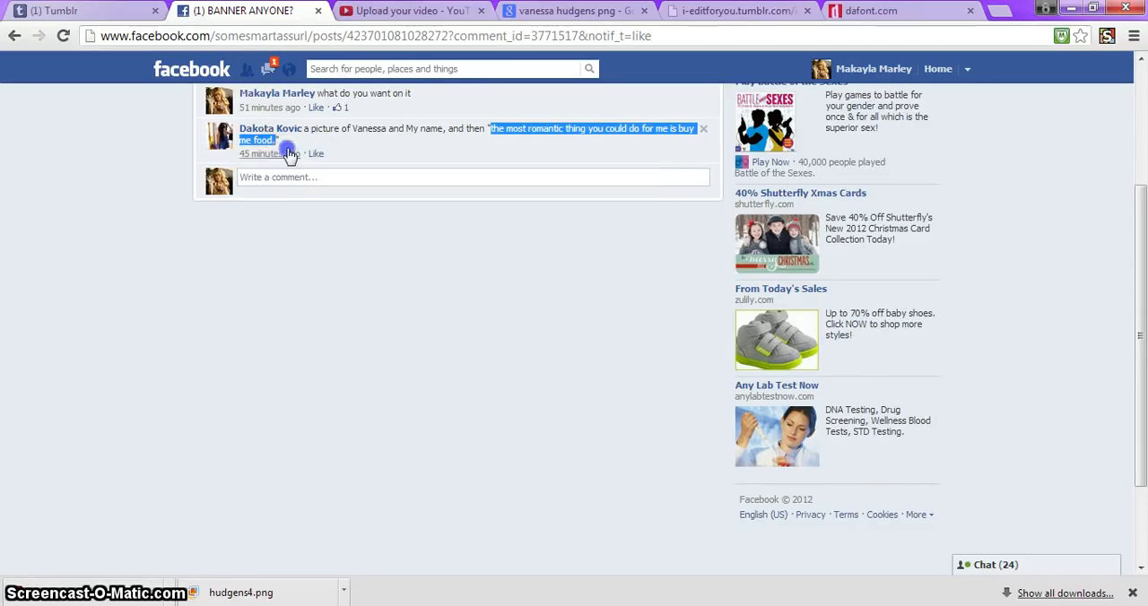
Switch back to Photoshop and paste the copied quote as a new 37 pt text layer below the name.
mouse_move(292, 605)
left_click(146, 561)
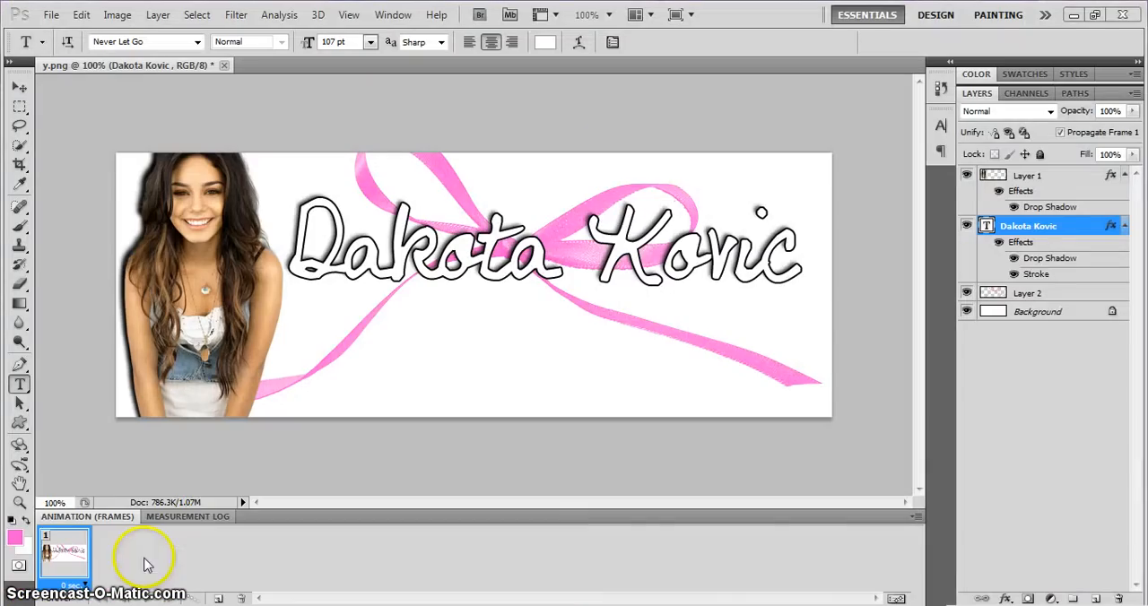
left_click(298, 325)
left_click(846, 42)
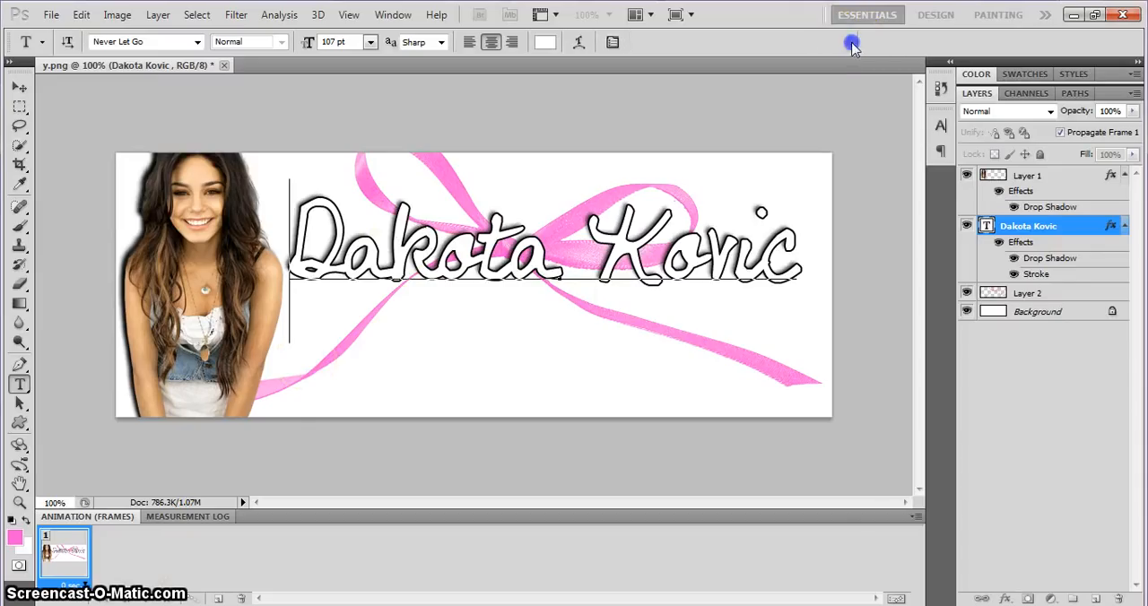
left_click(301, 362)
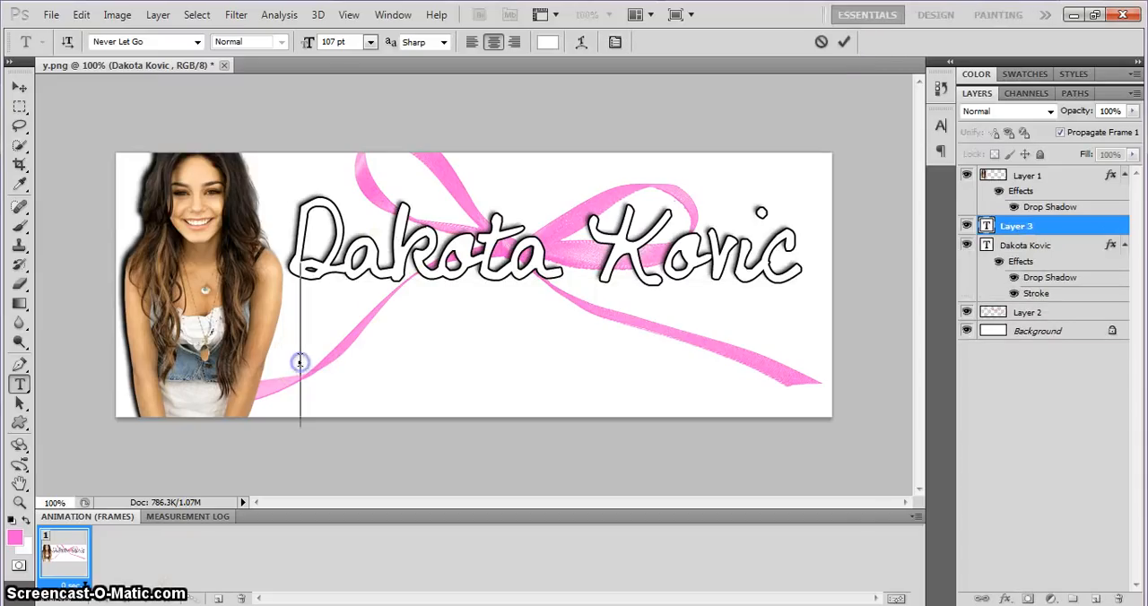
left_click(333, 43)
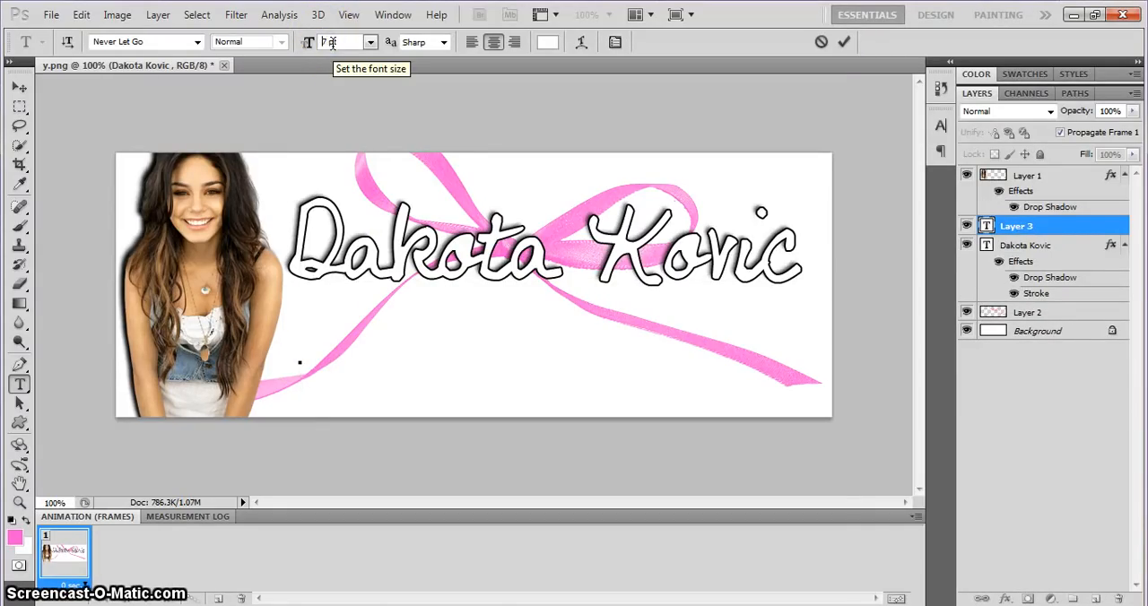
right_click(300, 350)
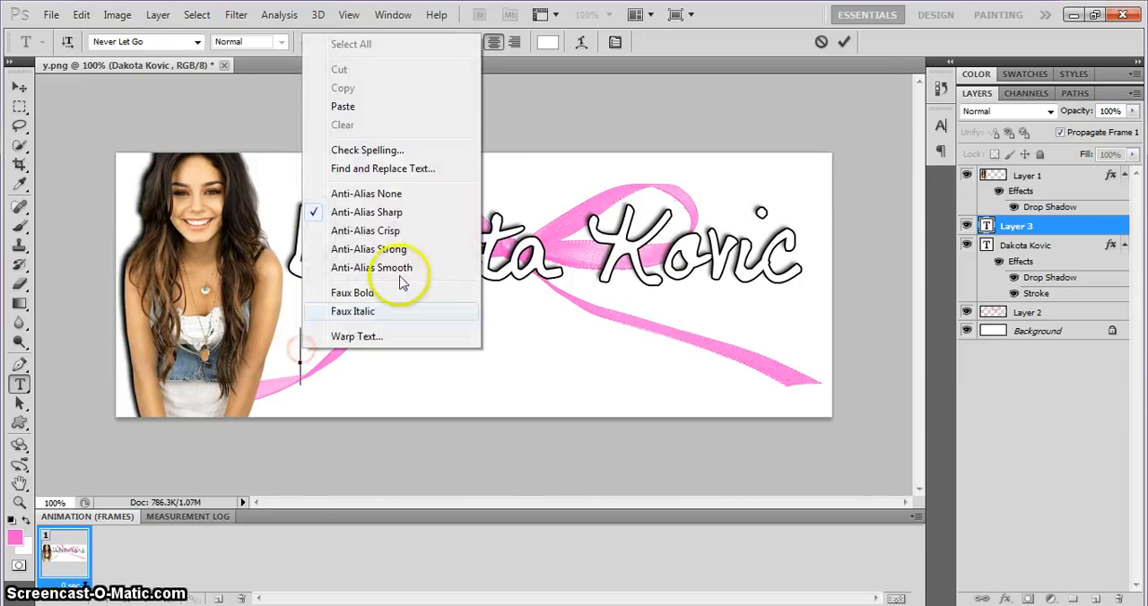
left_click(352, 108)
left_click(332, 420)
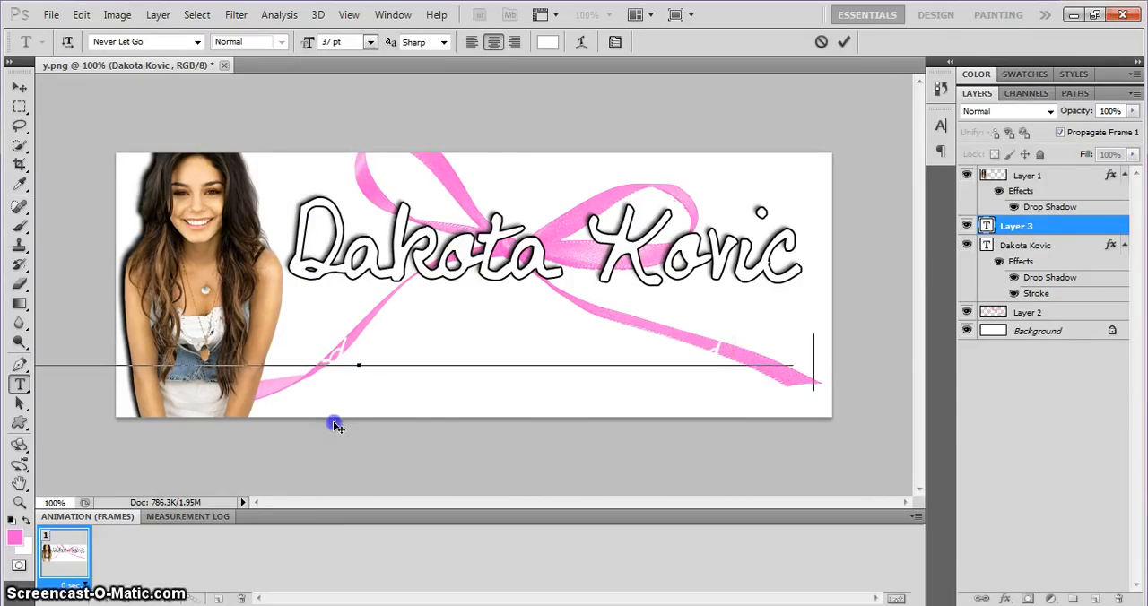
Change the quote's font to Bebas Neue at 27 pt and move the line up and right within the banner.
triple_click(431, 356)
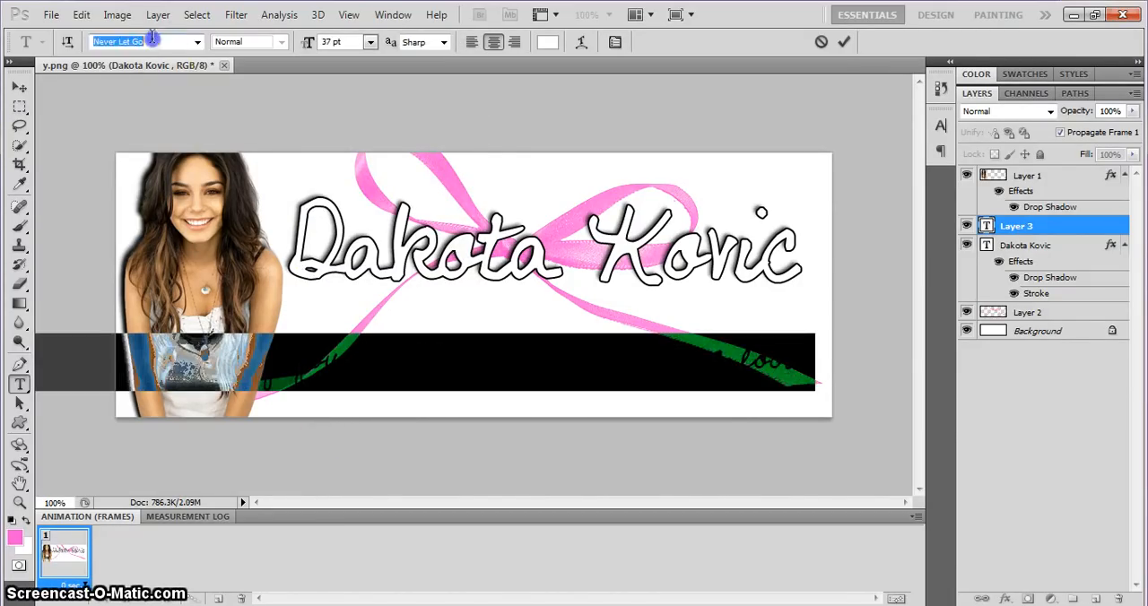
type("Bebas Neue")
key("Return")
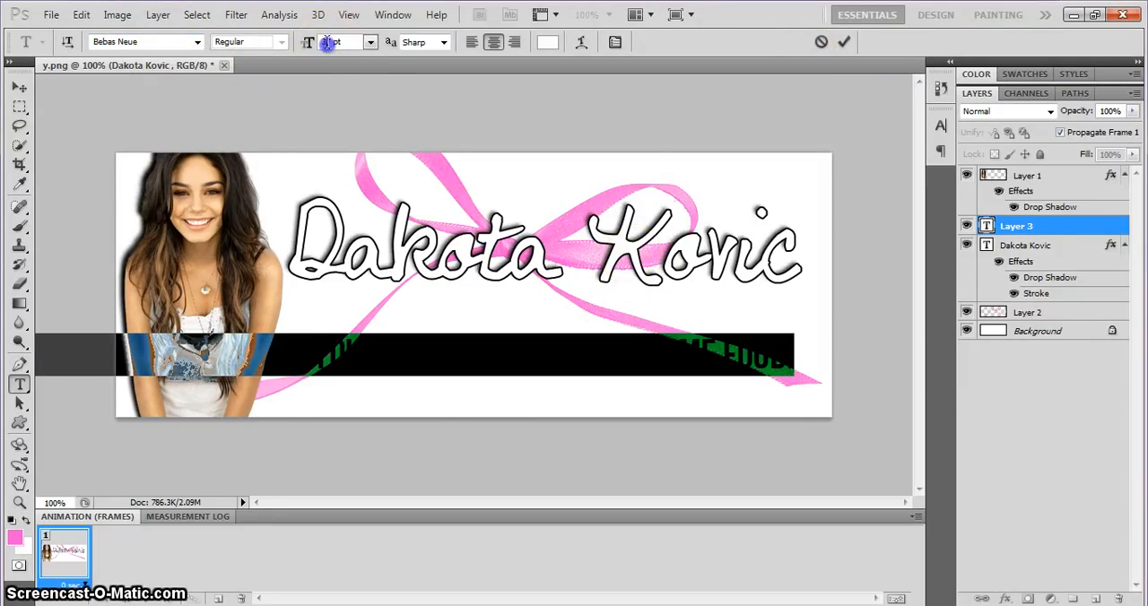
scroll(327, 43, "down", 8)
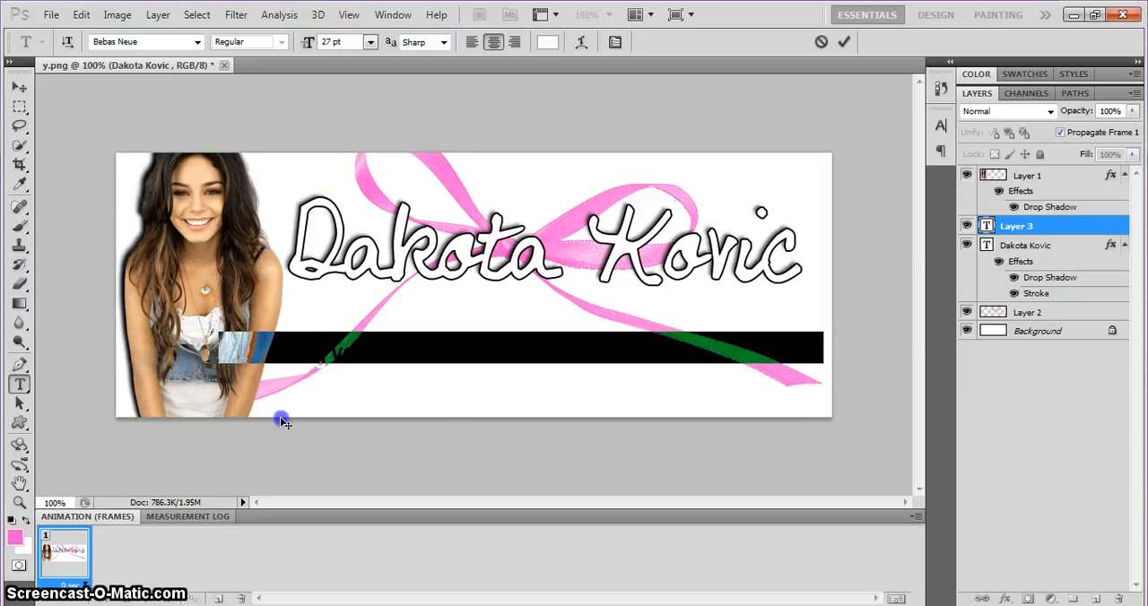
left_click(423, 337)
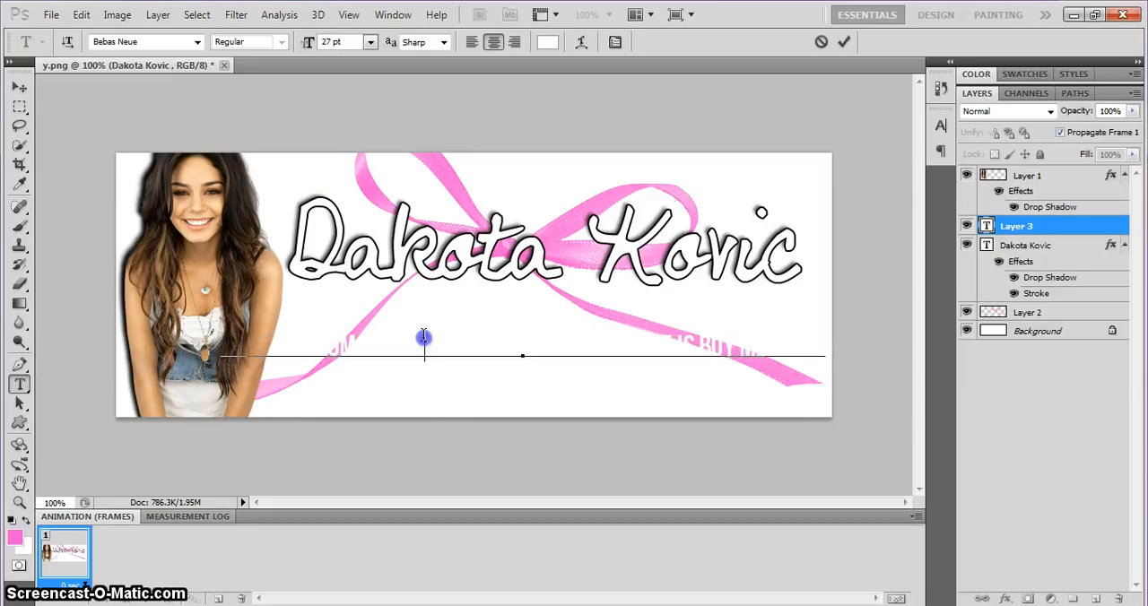
left_click(844, 41)
Add a Drop Shadow and a black outside Stroke to the quote text layer.
right_click(1022, 230)
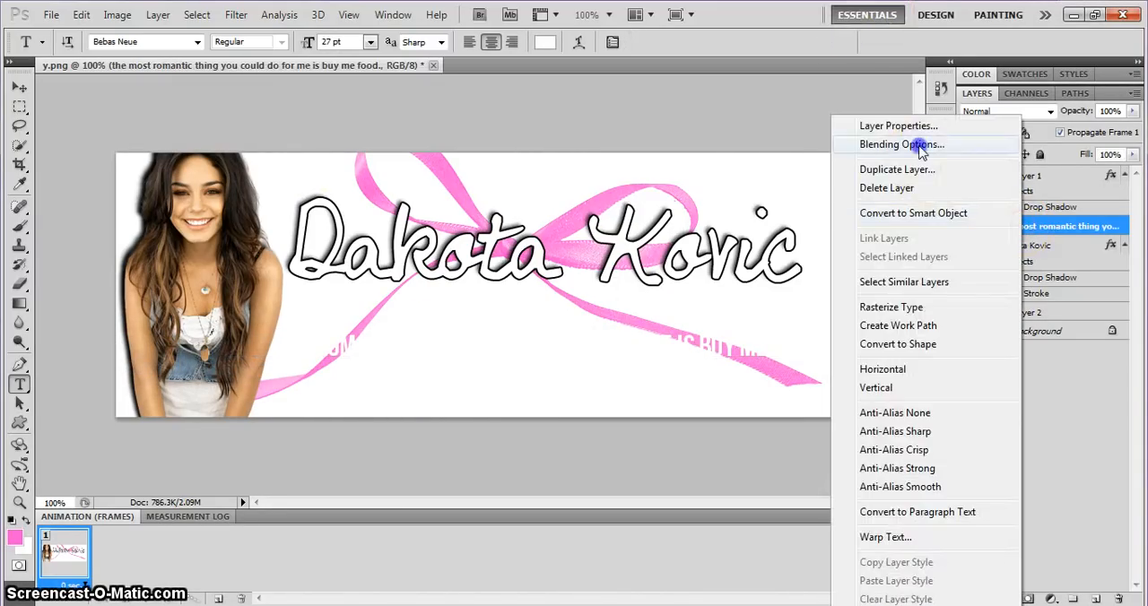
left_click(915, 146)
left_click(698, 180)
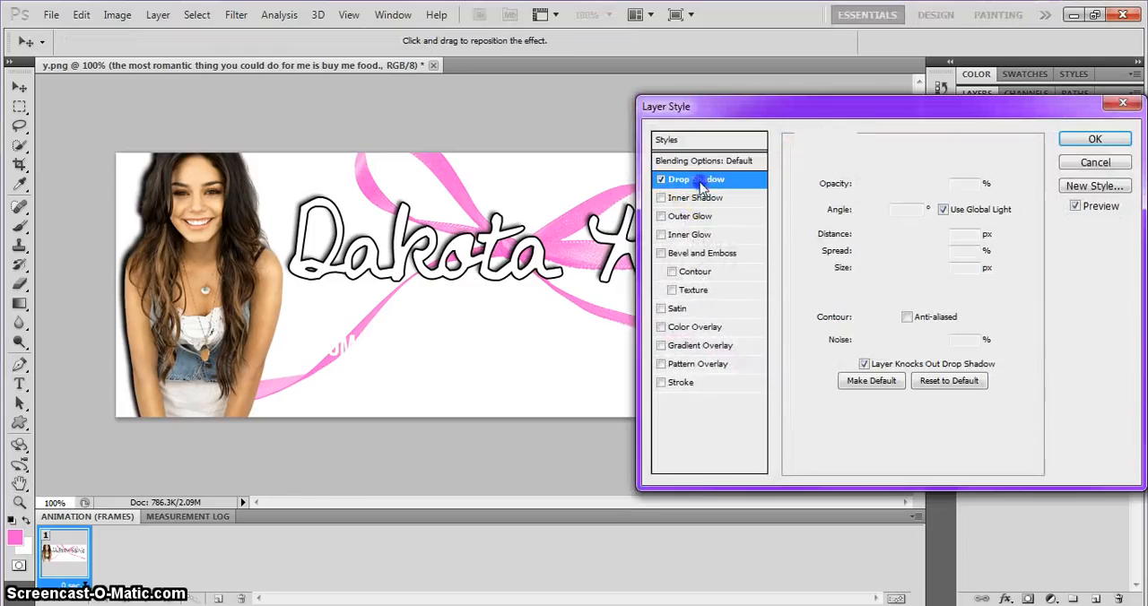
left_click(682, 386)
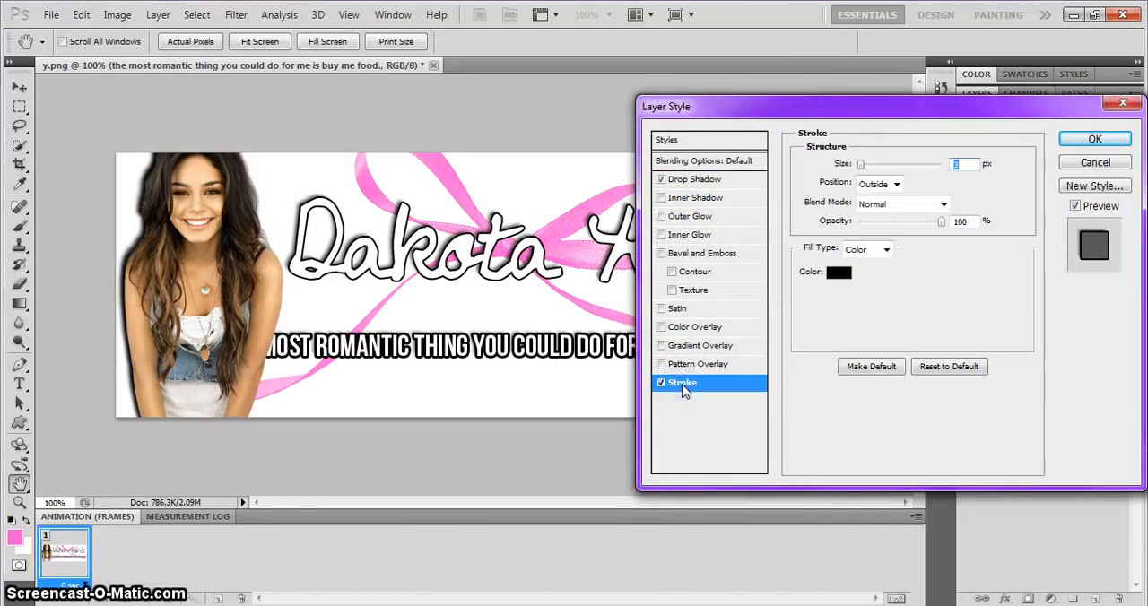
key("Return")
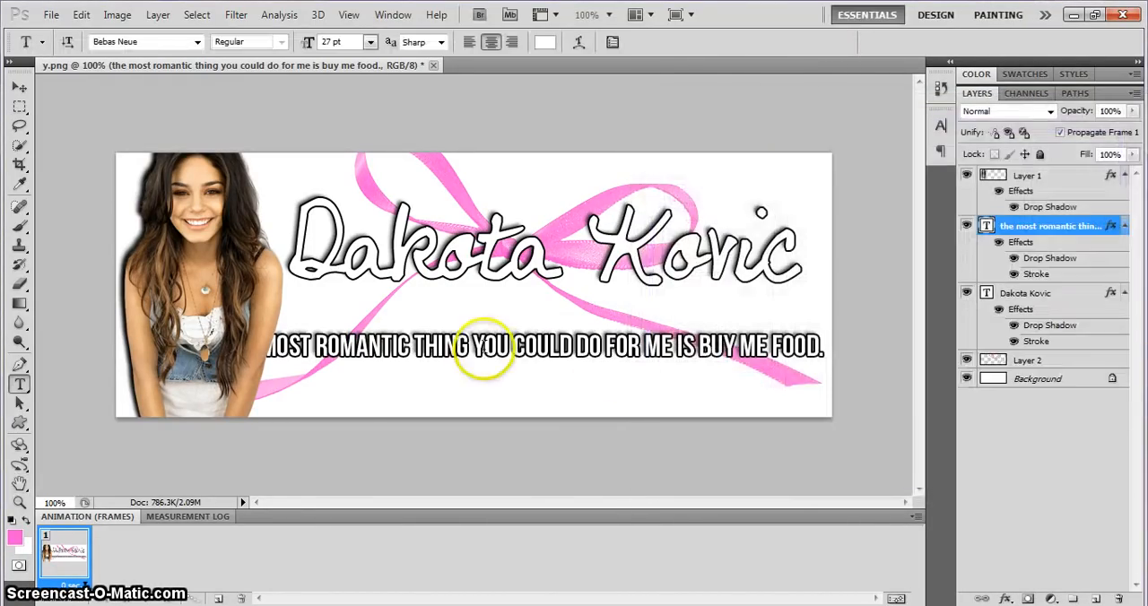
Break the quote into two lines after "thing" and move it up under the name.
left_click(475, 346)
key("Return")
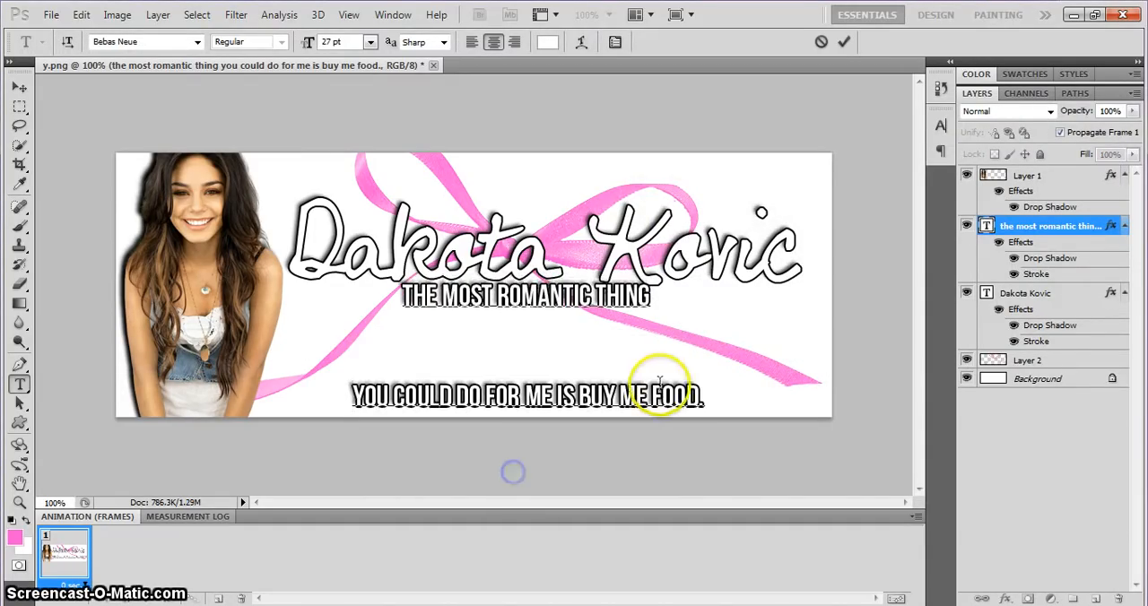
left_click(705, 395)
Set the leading of the whole quote to 30 pt and shift the two lines slightly down.
key("ctrl+a")
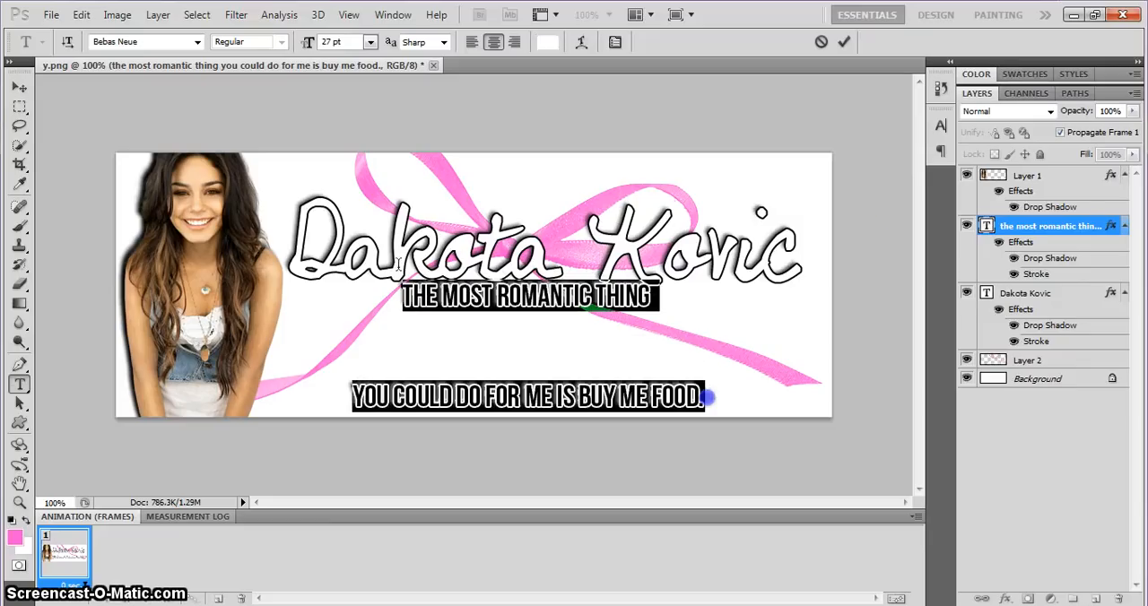
left_click(939, 127)
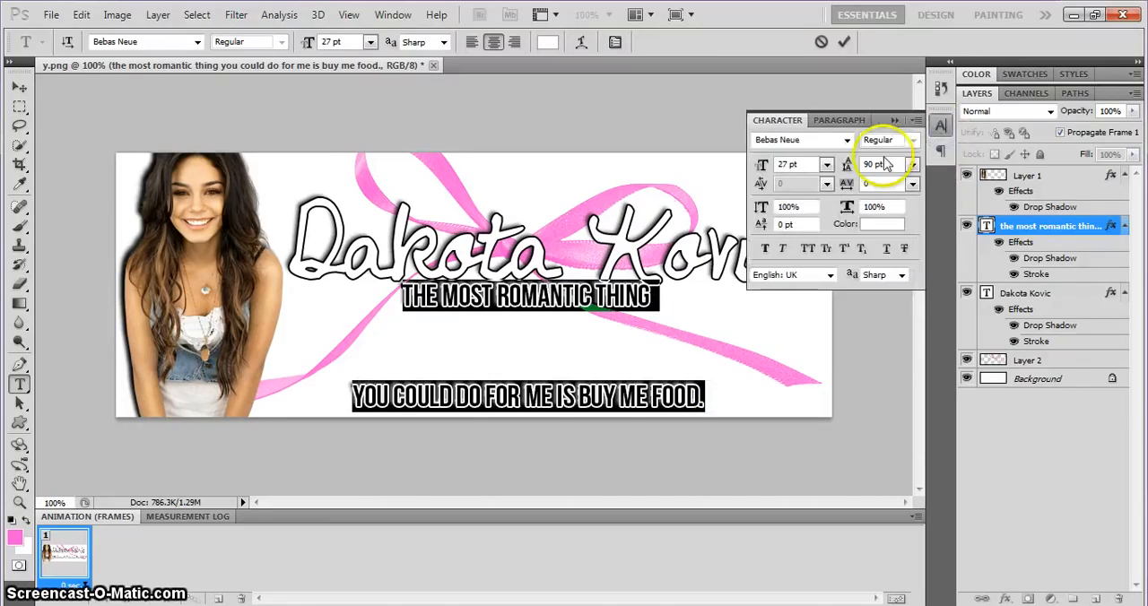
left_click(867, 164)
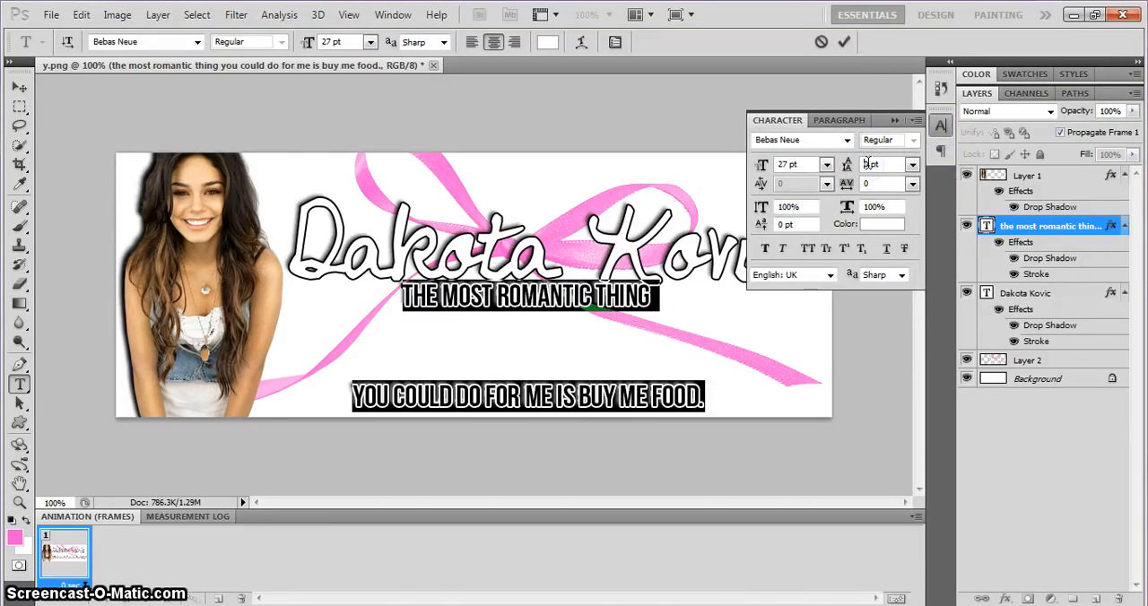
type("4")
key("BackSpace")
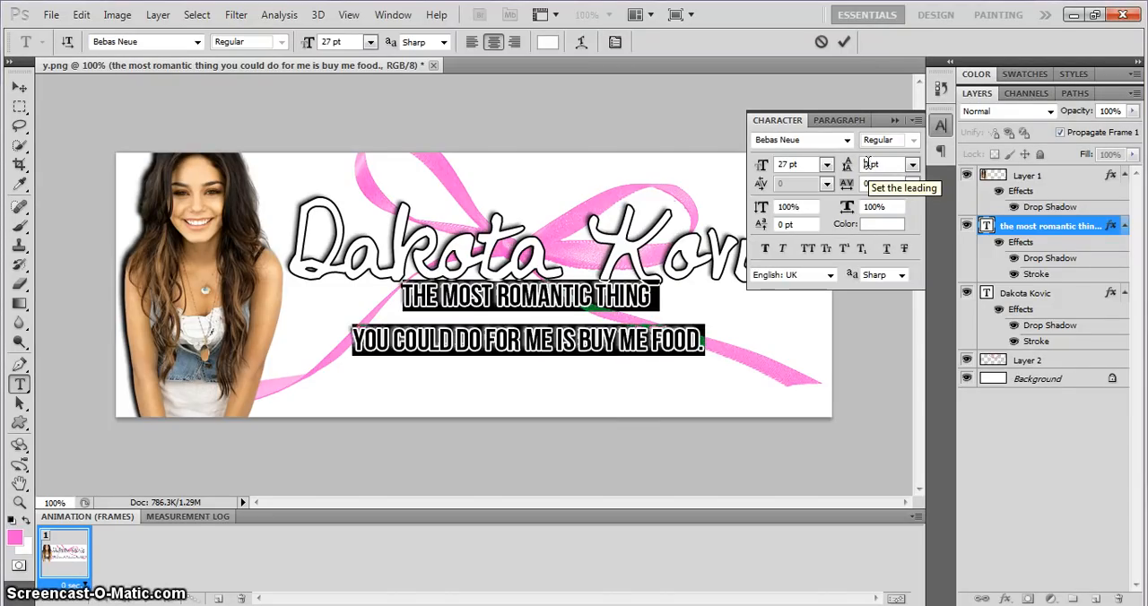
type("3")
left_click(597, 443)
left_click_drag(597, 442, 599, 461)
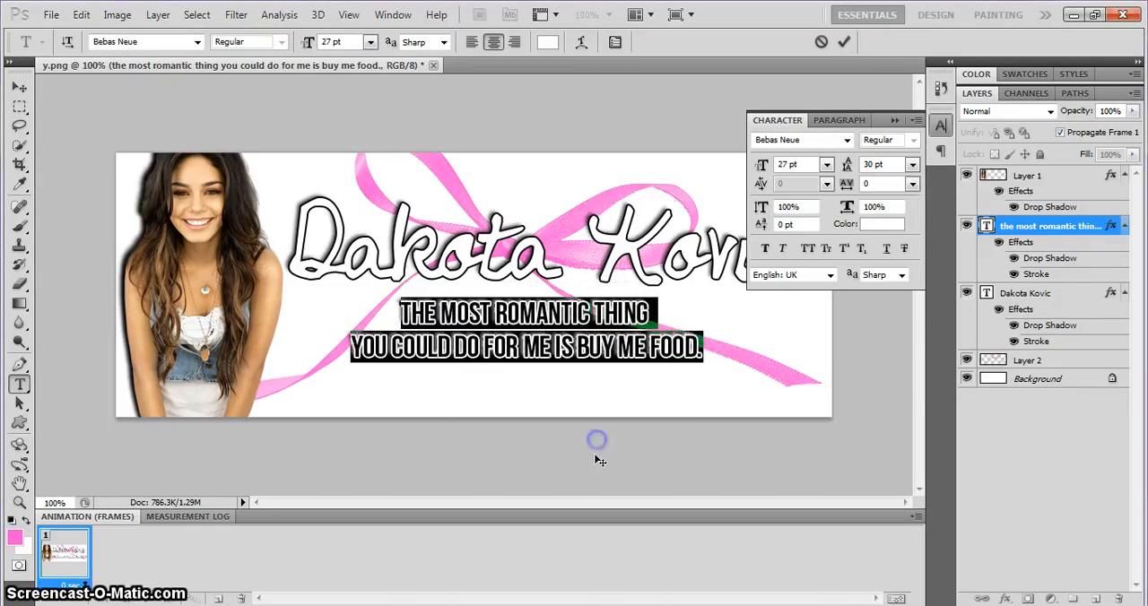
Enlarge the quote to 37 pt and reposition it slightly lower in the banner.
left_click(782, 161)
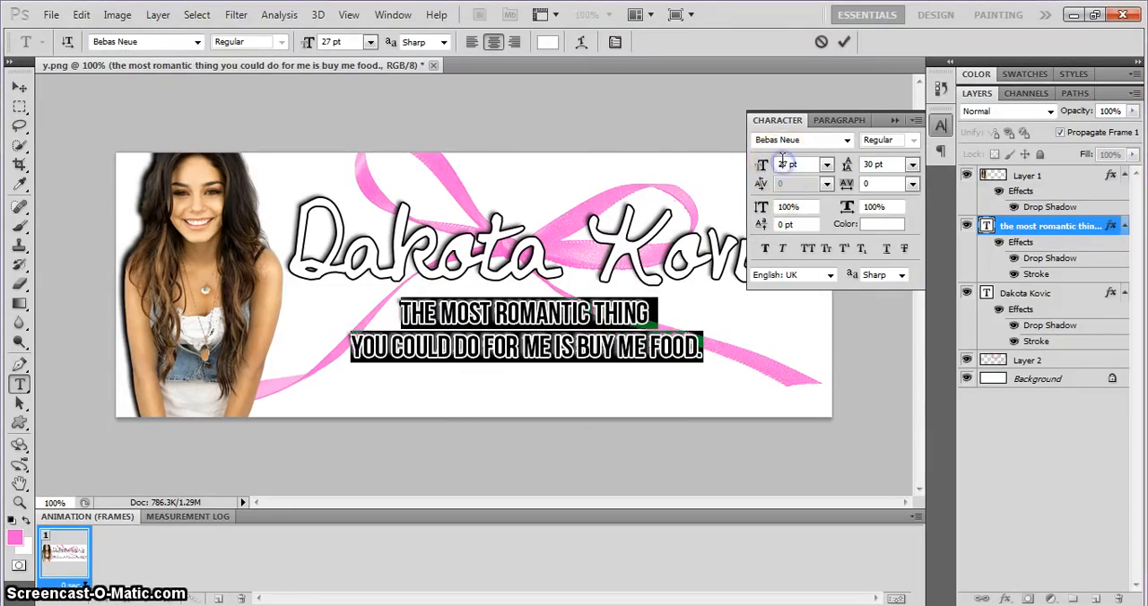
key("BackSpace")
type("6")
key("BackSpace")
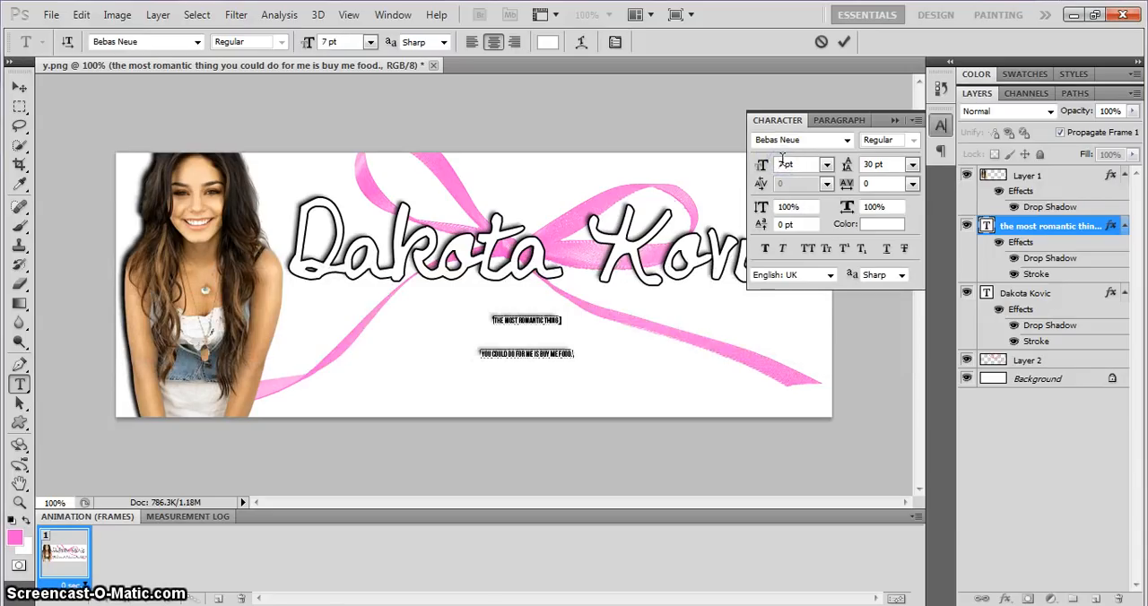
type("3")
left_click_drag(634, 423, 635, 440)
left_click(844, 45)
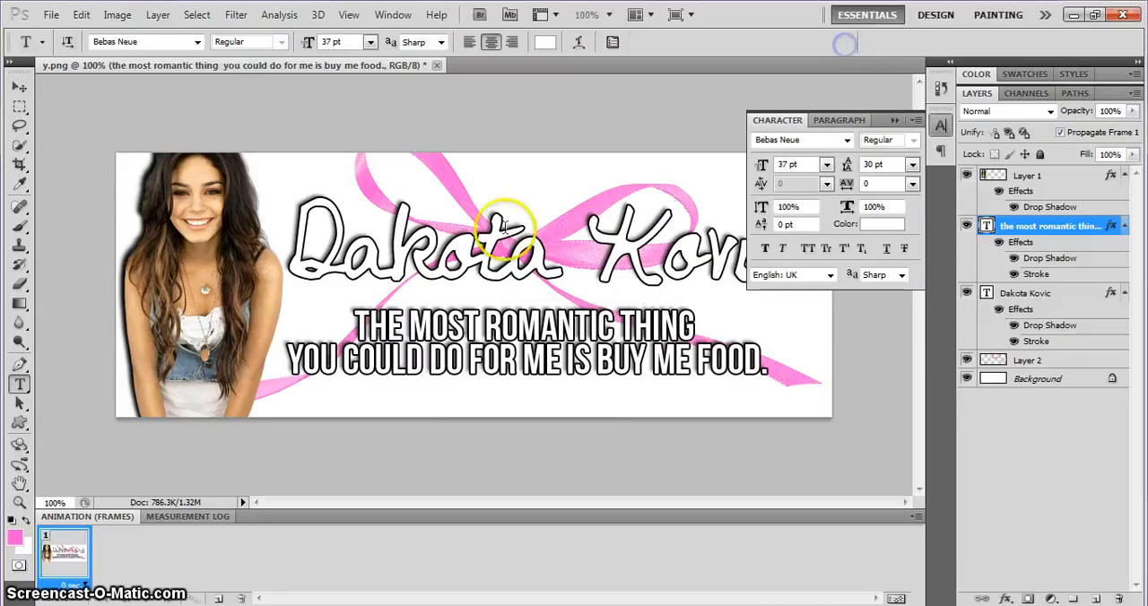
Move the name text down so it sits just above the quote.
left_click(483, 251)
left_click_drag(455, 394, 458, 418)
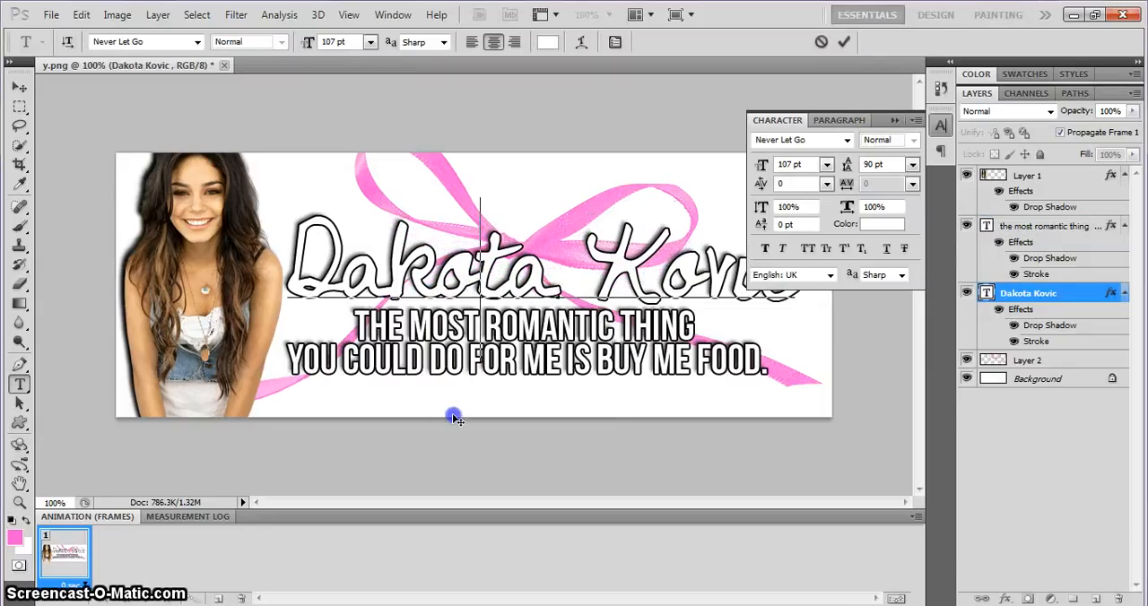
left_click(847, 43)
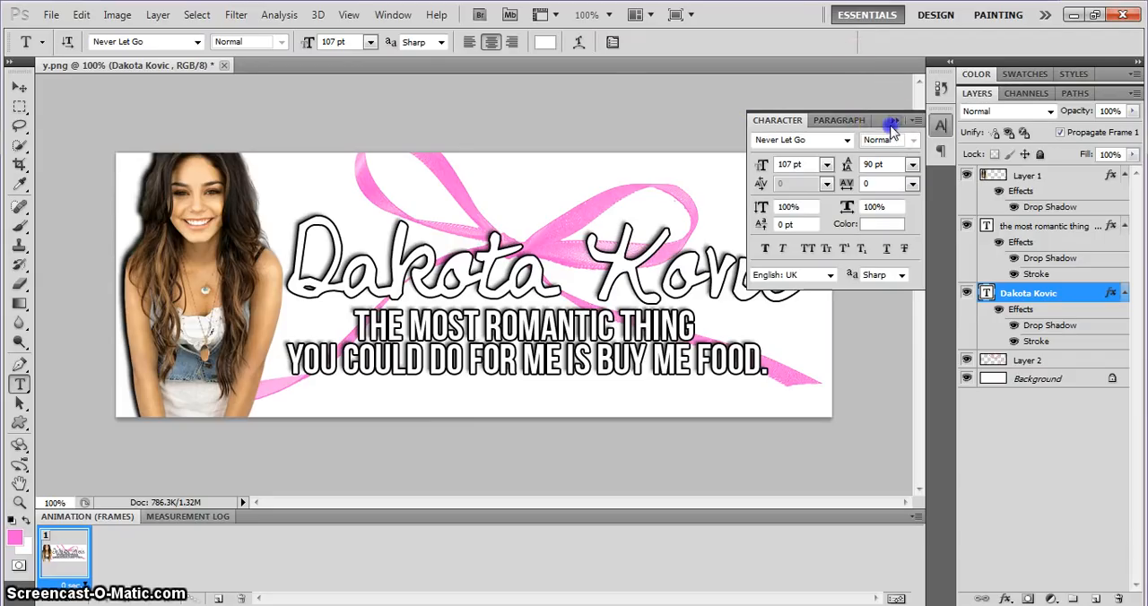
Browse for a file to open in the PSD's folder under Documents, Photoshop stuff, Photoshop add on's.
left_click(54, 15)
left_click(54, 43)
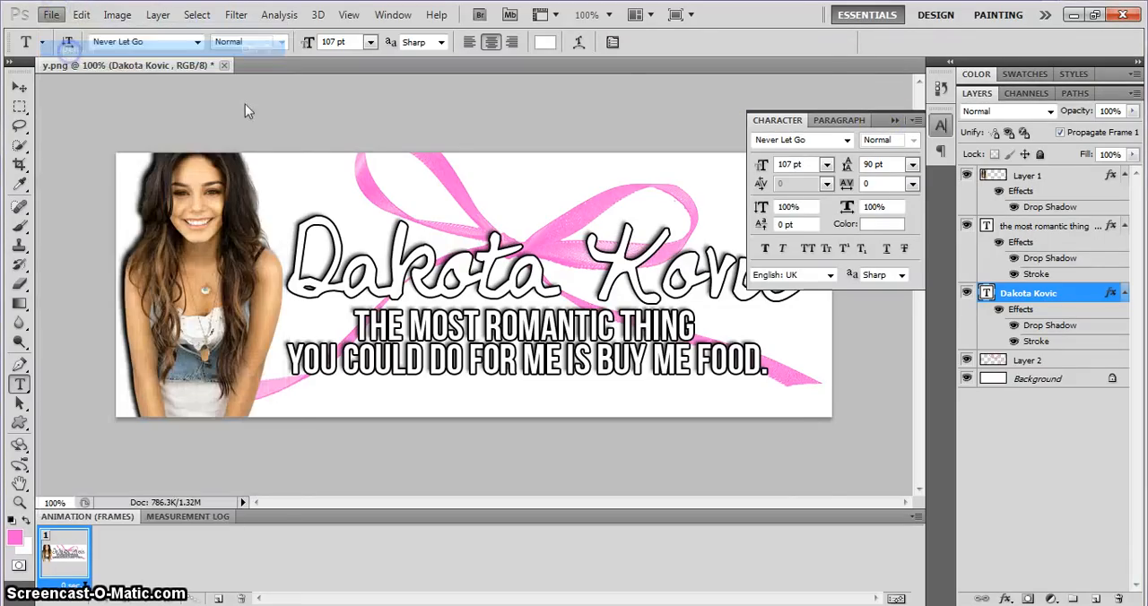
left_click(378, 214)
double_click(470, 121)
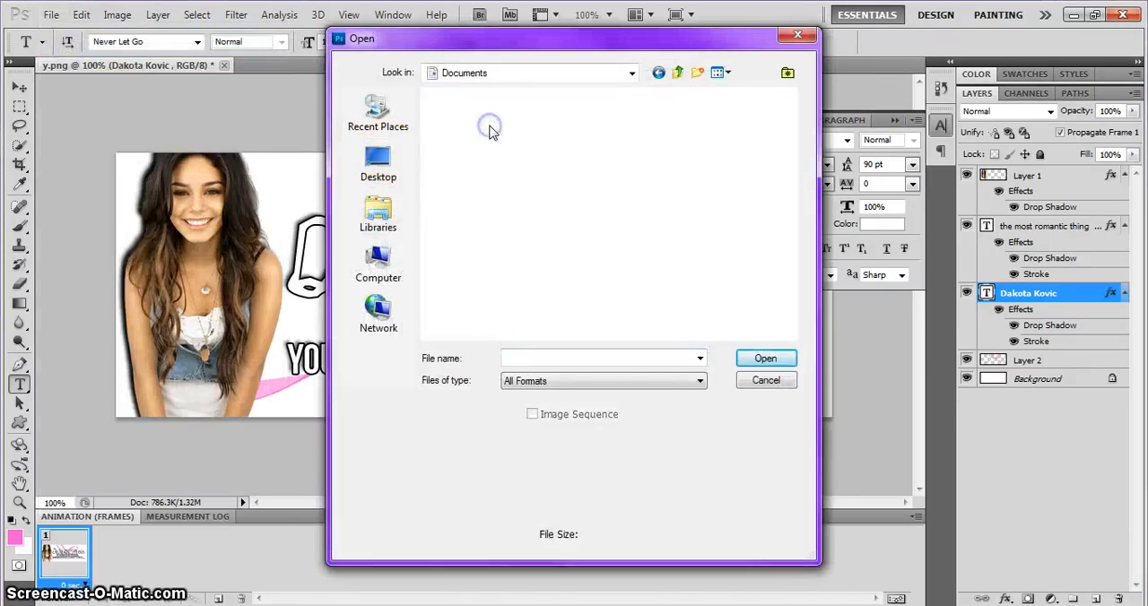
double_click(475, 267)
double_click(639, 157)
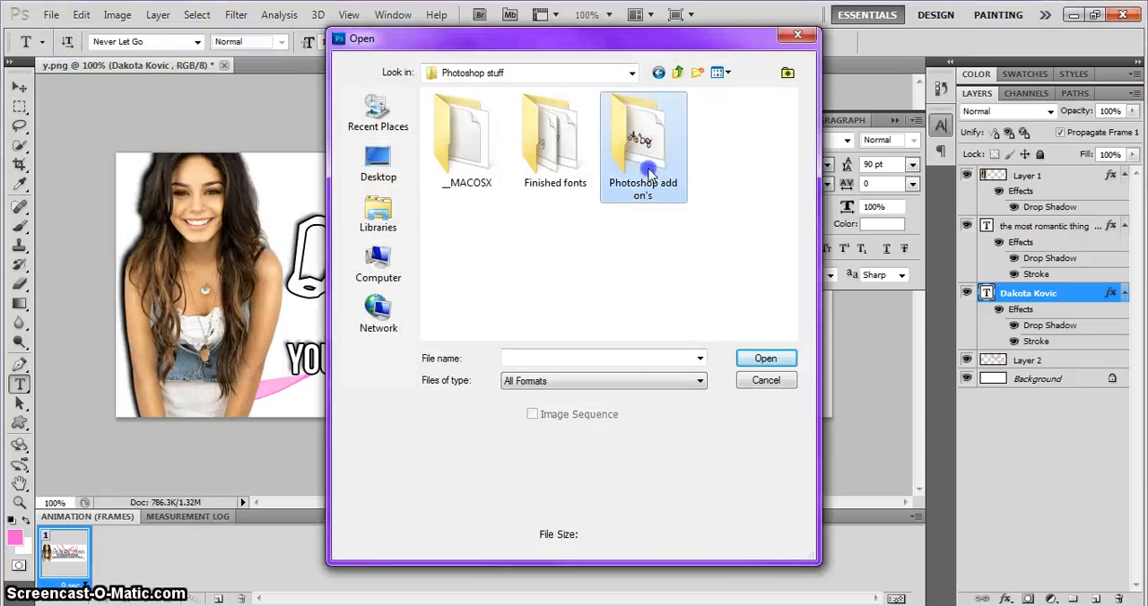
double_click(446, 155)
Preview several coloring files in the PSD's folder and open 63.psd.
left_click(789, 114)
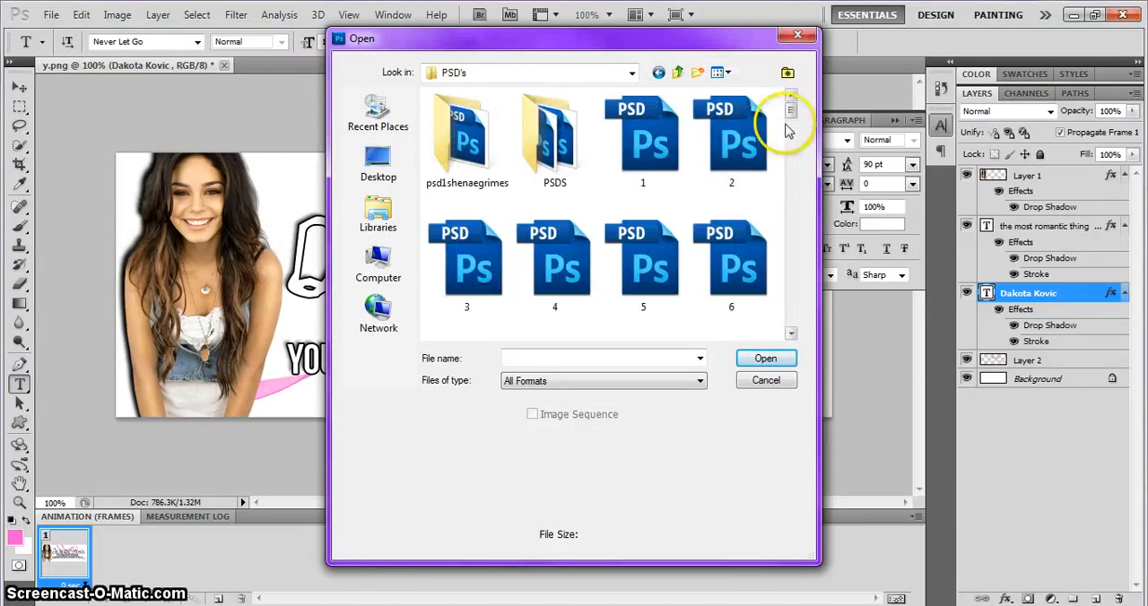
left_click(551, 133)
left_click_drag(790, 110, 753, 246)
left_click(725, 220)
left_click(648, 225)
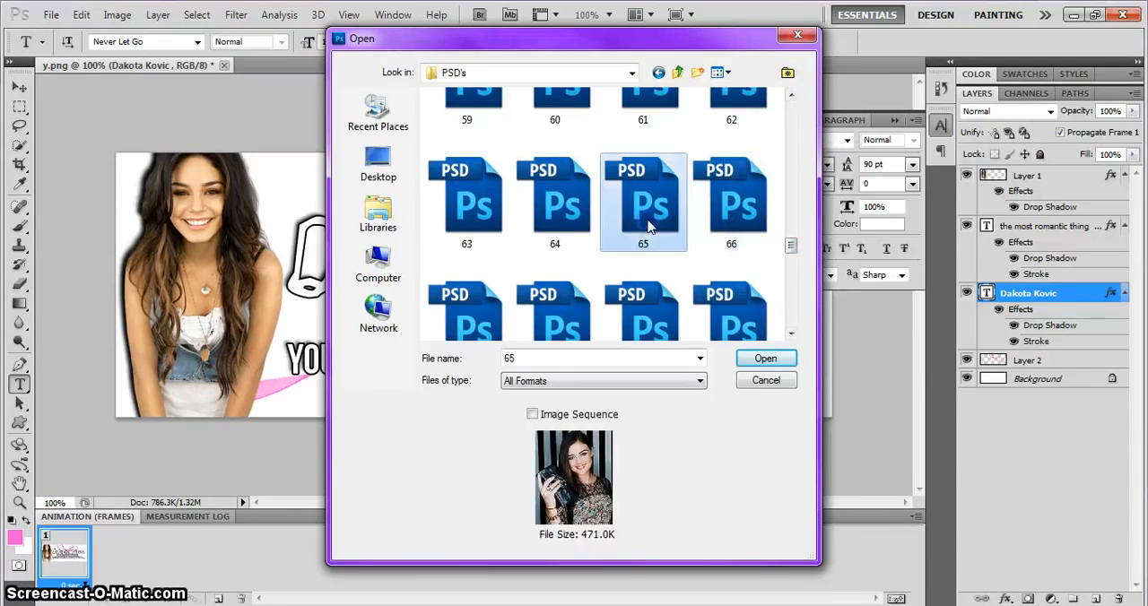
left_click(558, 219)
left_click(543, 310)
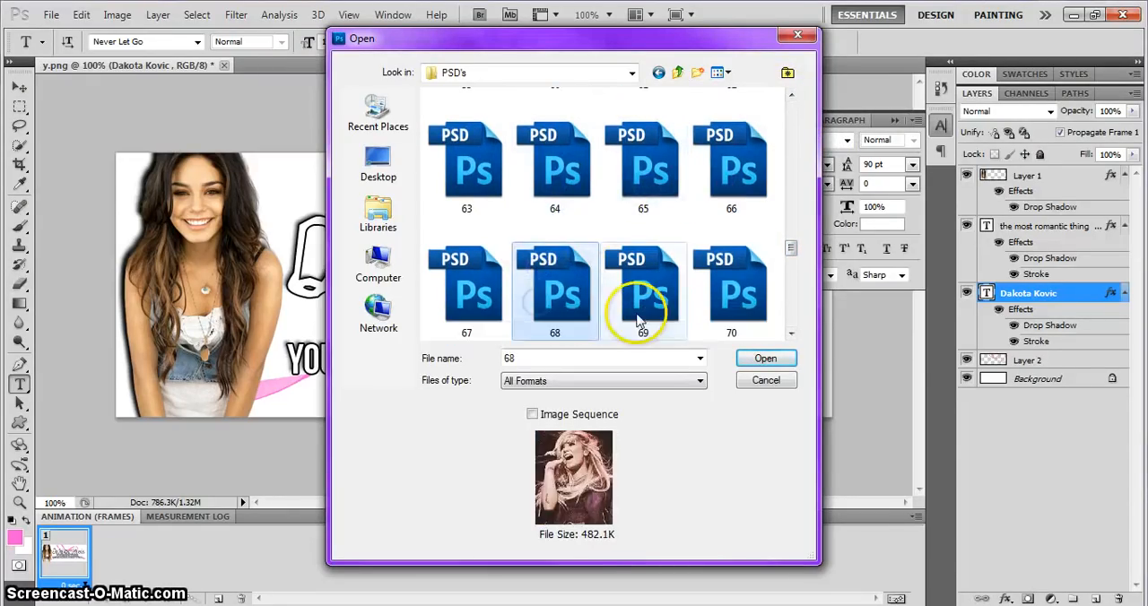
double_click(499, 168)
Float the 63.psd window, copy its breezypsd group into the banner document, and close 63.psd.
right_click(310, 63)
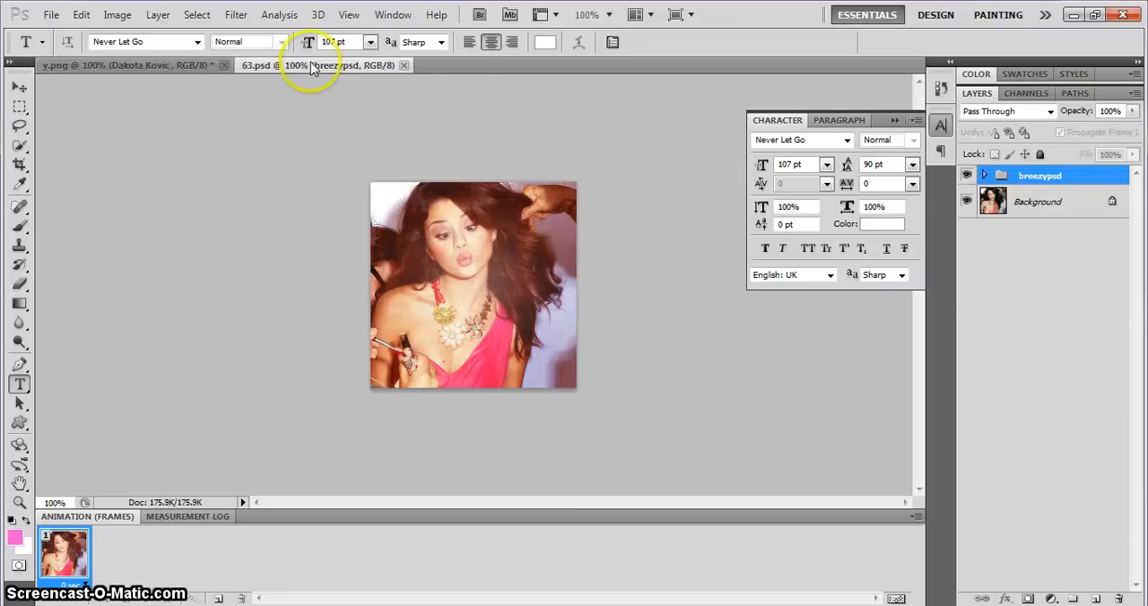
left_click(367, 136)
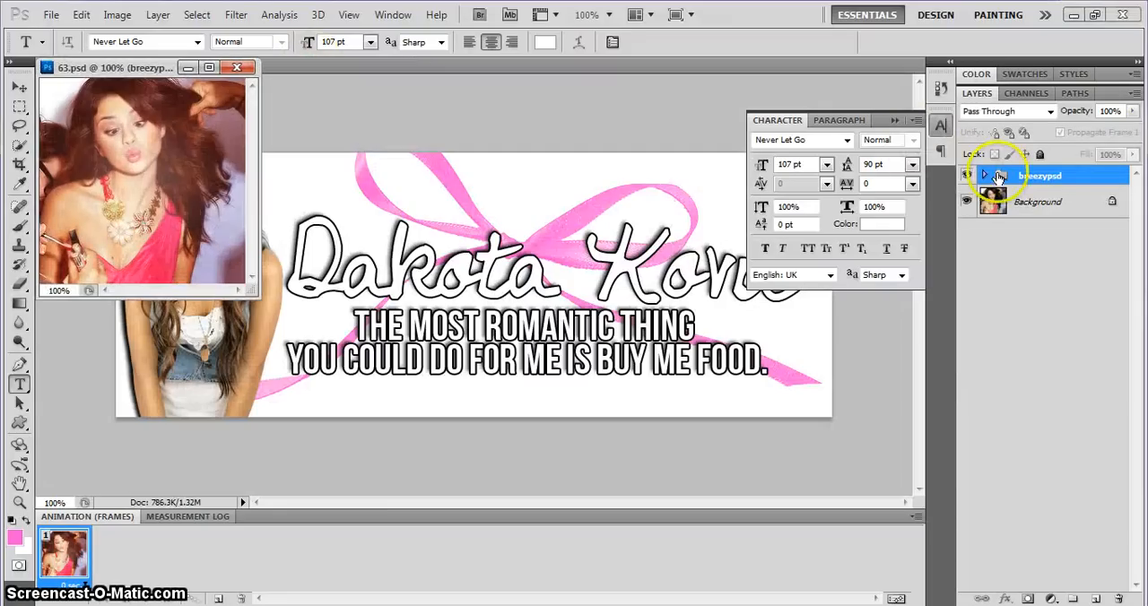
left_click_drag(1020, 177, 578, 241)
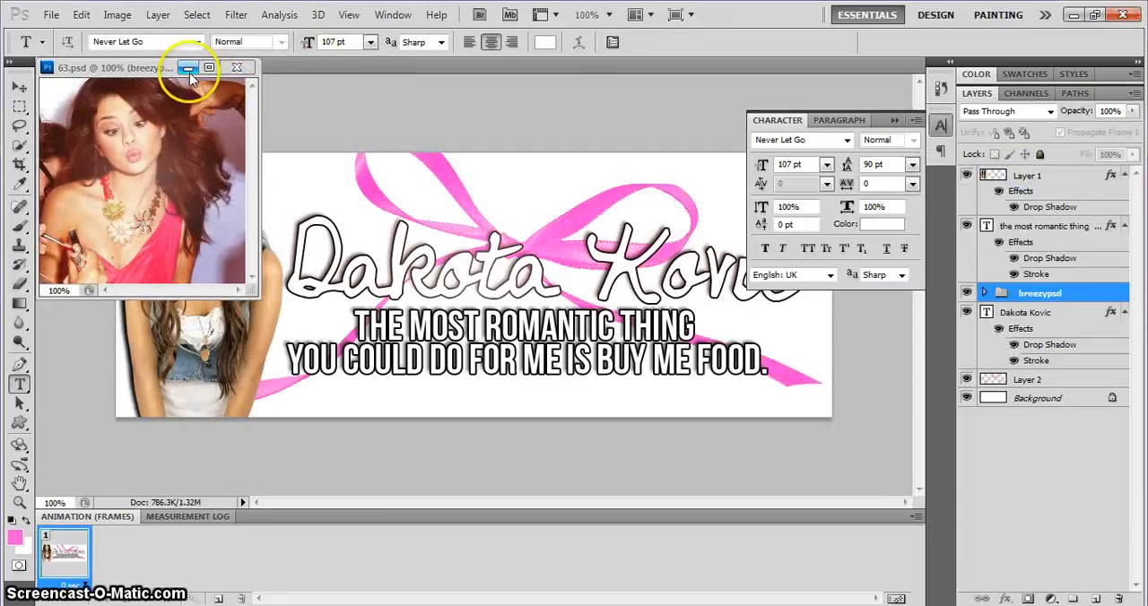
left_click(237, 67)
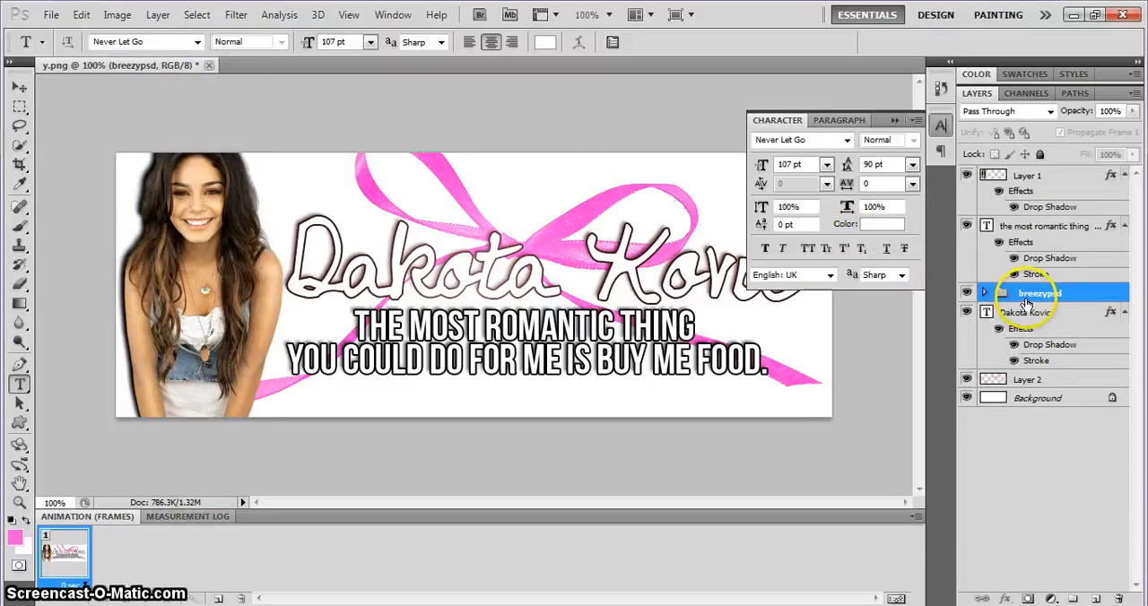
Move the breezypsd group above the cutout's Layer 1 and try to stack the quote and name text layers above the group.
left_click_drag(1025, 301, 1022, 175)
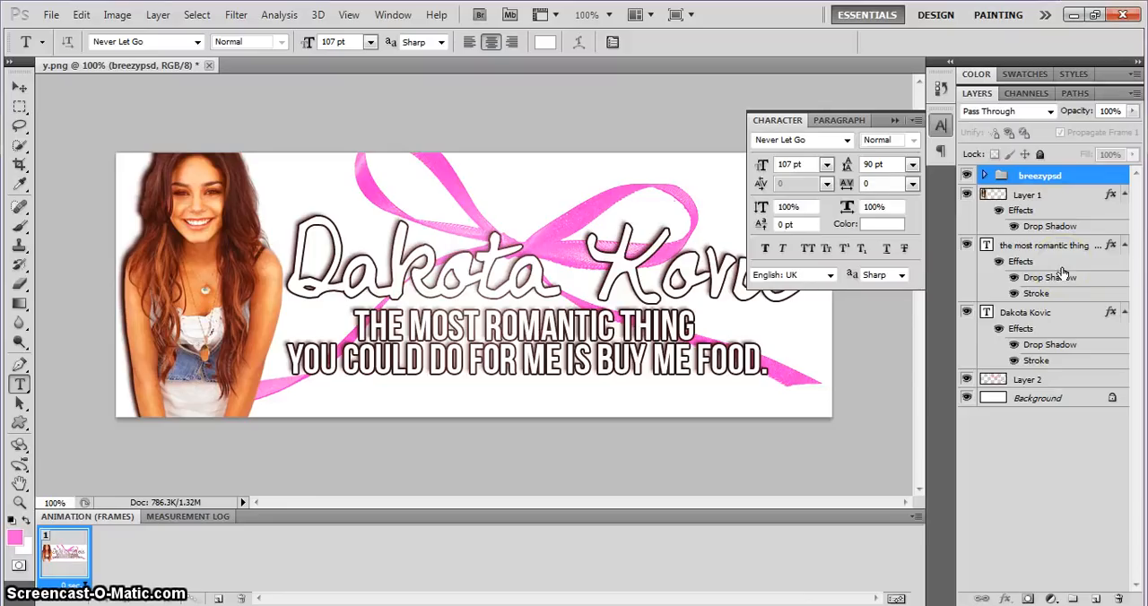
left_click_drag(1043, 255, 1031, 178)
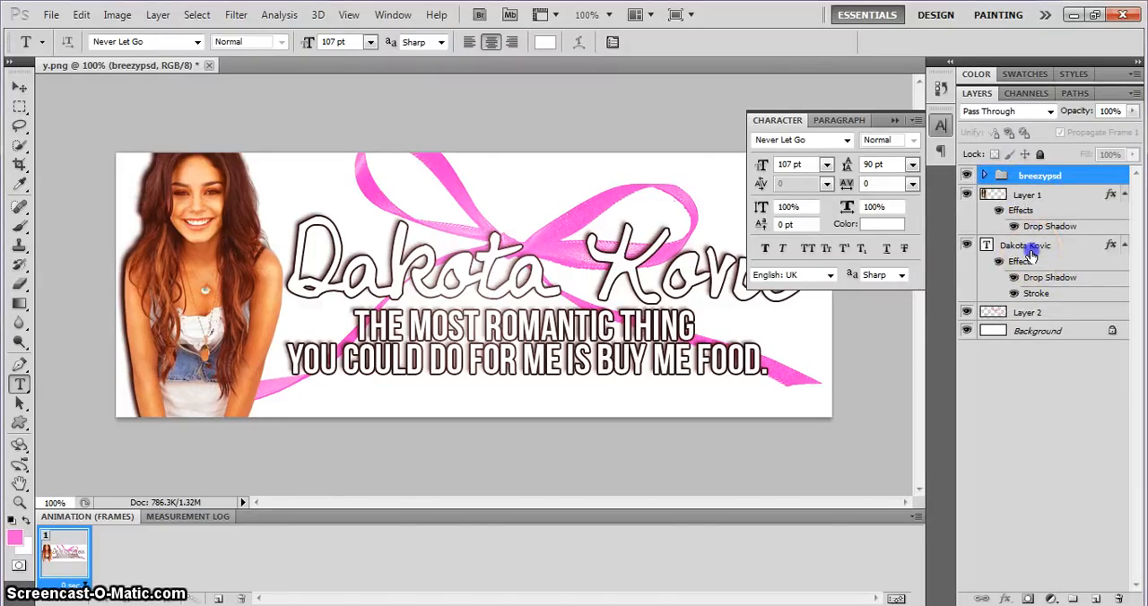
left_click_drag(1030, 256, 1024, 177)
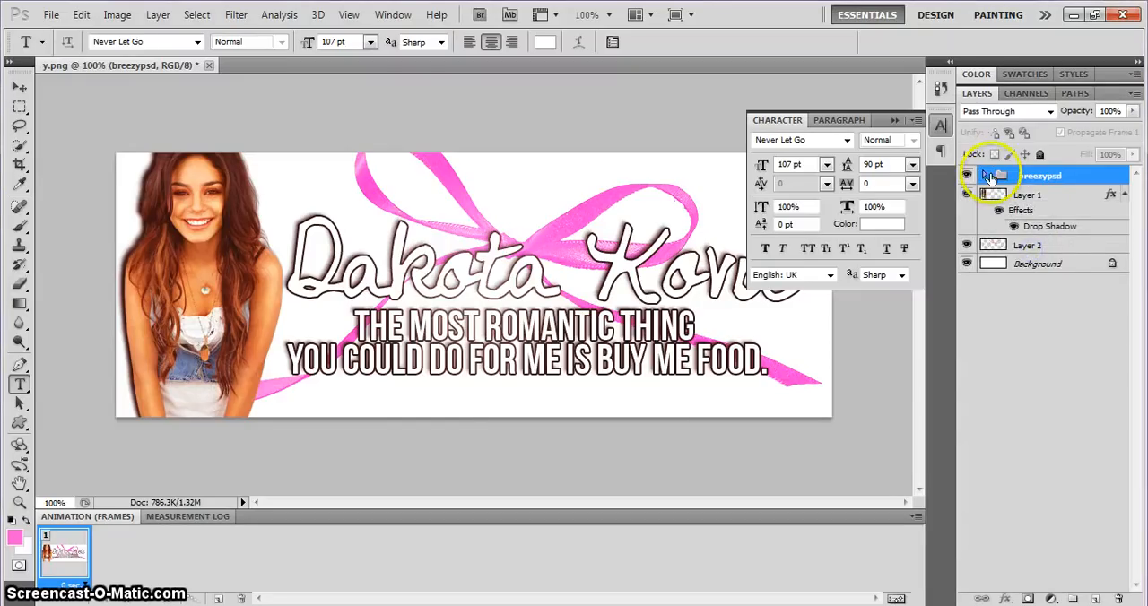
Take the quote and name text layers out of the breezypsd group and stack them above it, with the name topmost.
left_click(985, 176)
left_click_drag(1018, 430, 1017, 345)
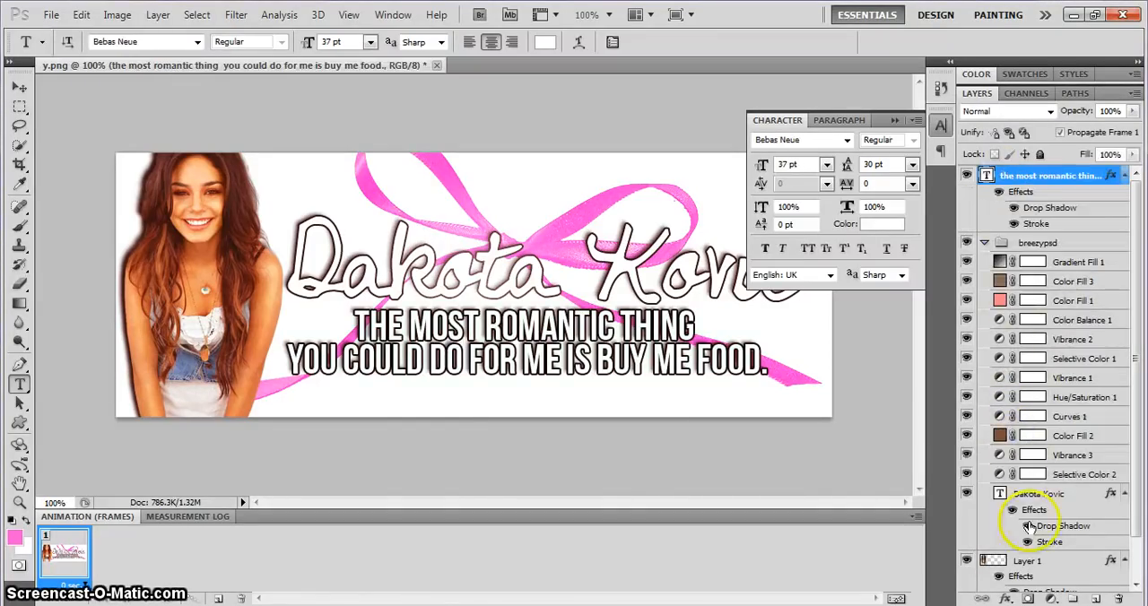
mouse_move(1027, 497)
left_mouse_down()
mouse_move(1028, 178)
mouse_move(986, 188)
left_mouse_up()
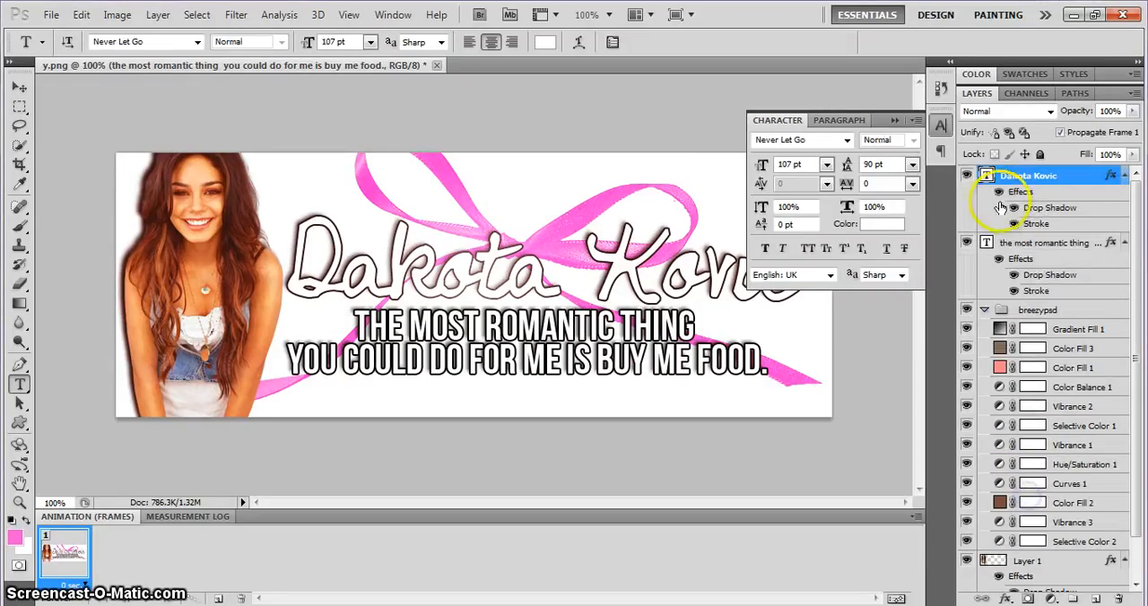
left_click(986, 312)
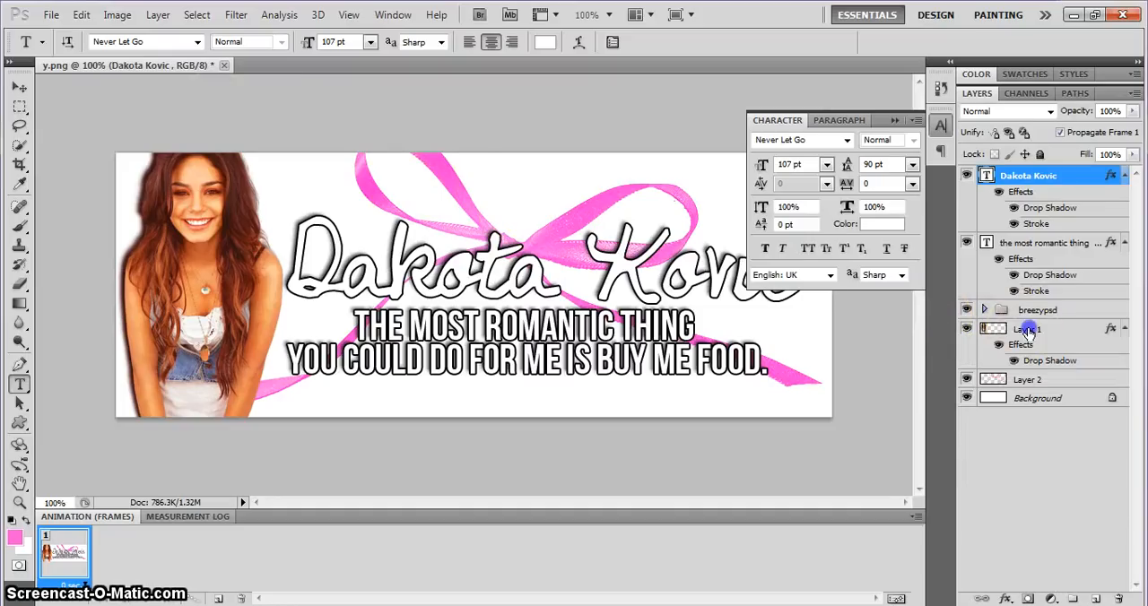
Apply a Hue/Saturation adjustment to the cutout on Layer 1 with the saturation set to -18.
left_click(1028, 330)
left_click(115, 15)
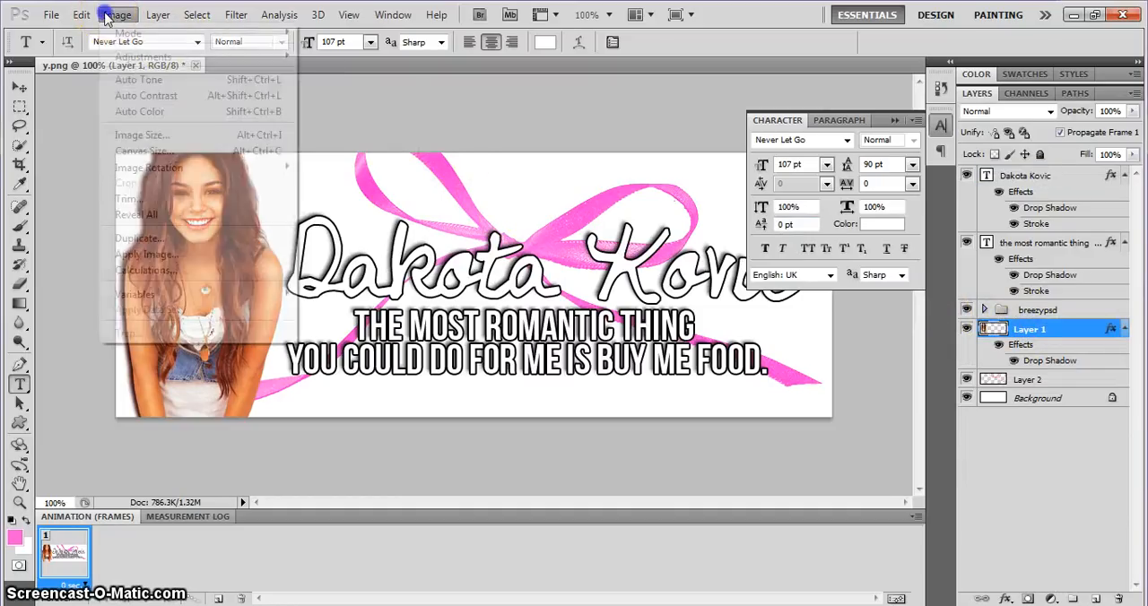
left_click(146, 106)
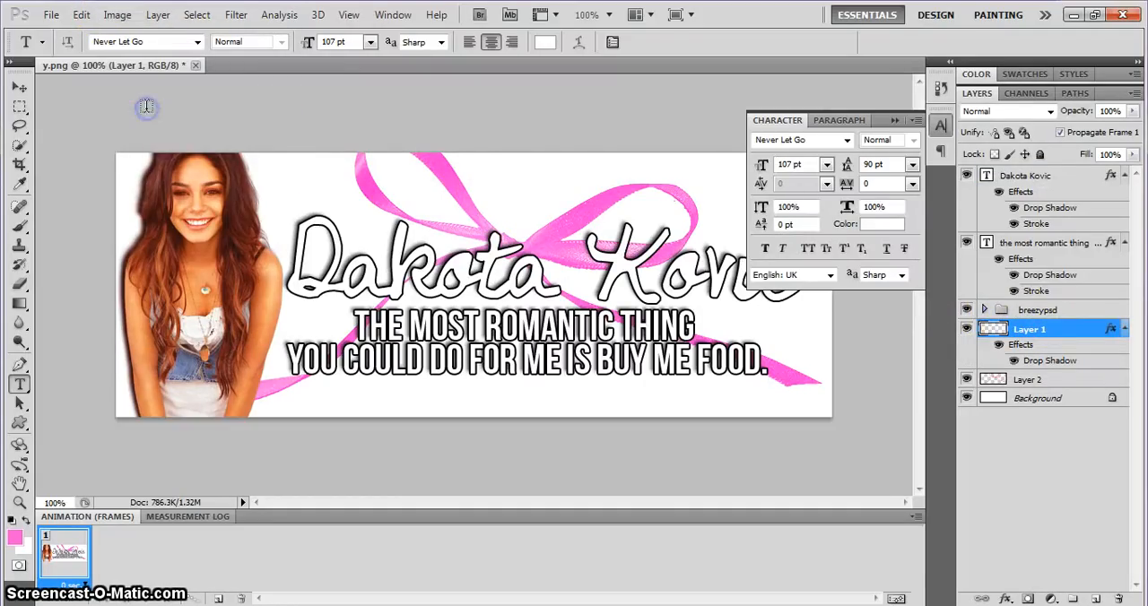
left_click(117, 16)
mouse_move(153, 57)
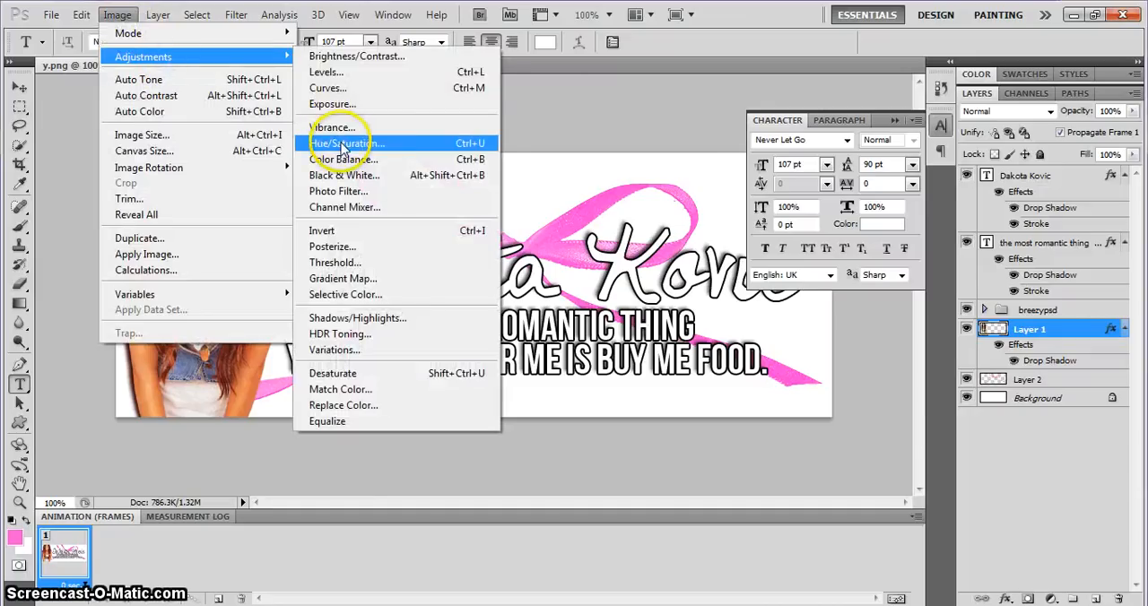
left_click(354, 143)
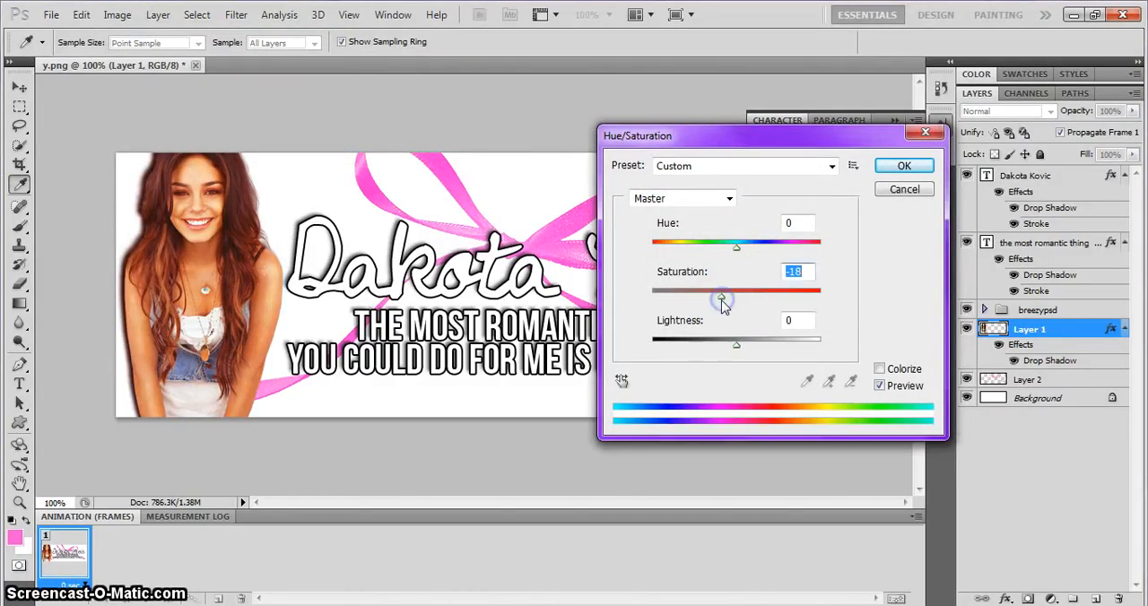
key("Return")
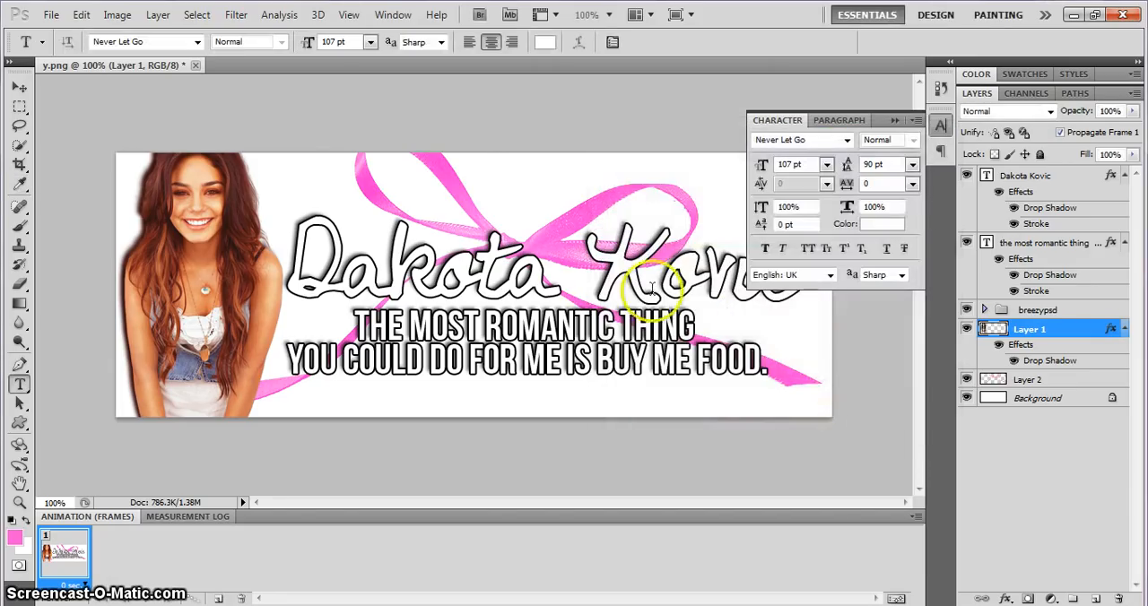